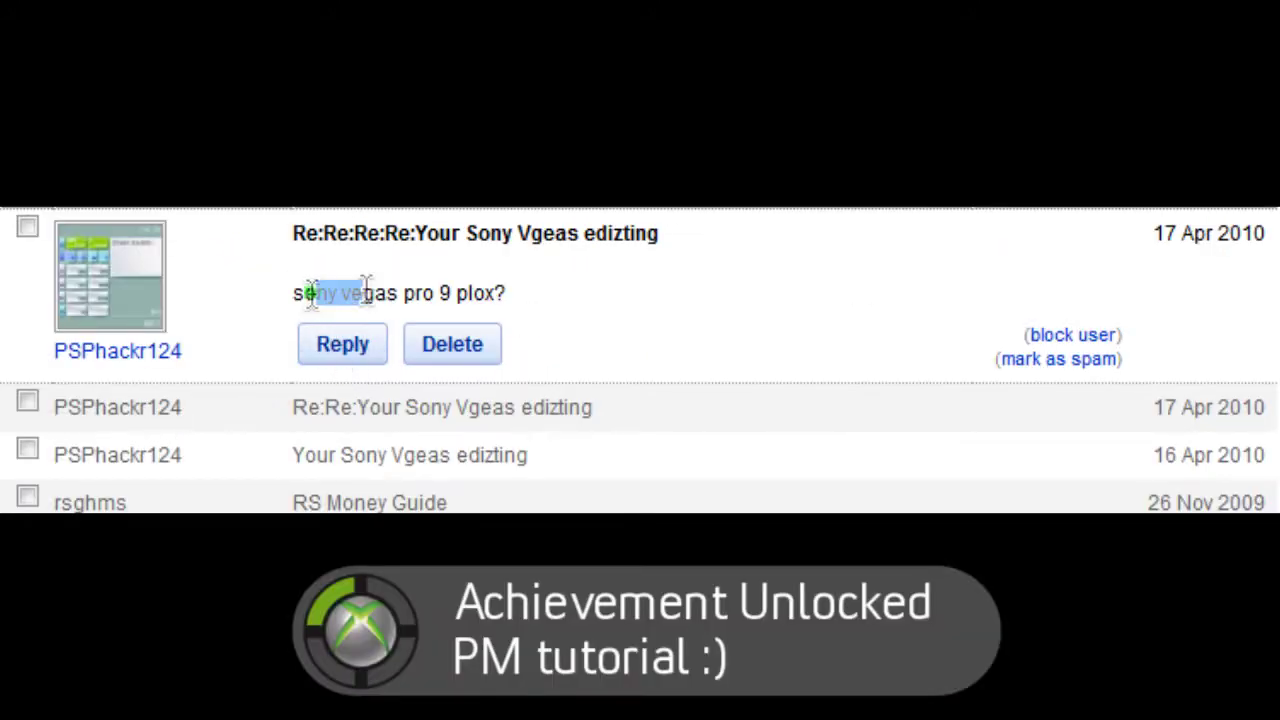
Open the Import Media dialog from the File menu
{"action": "left_click_drag", "start_coordinate": [365, 287], "coordinate": [557, 300]}
{"action": "left_click", "coordinate": [566, 320]}
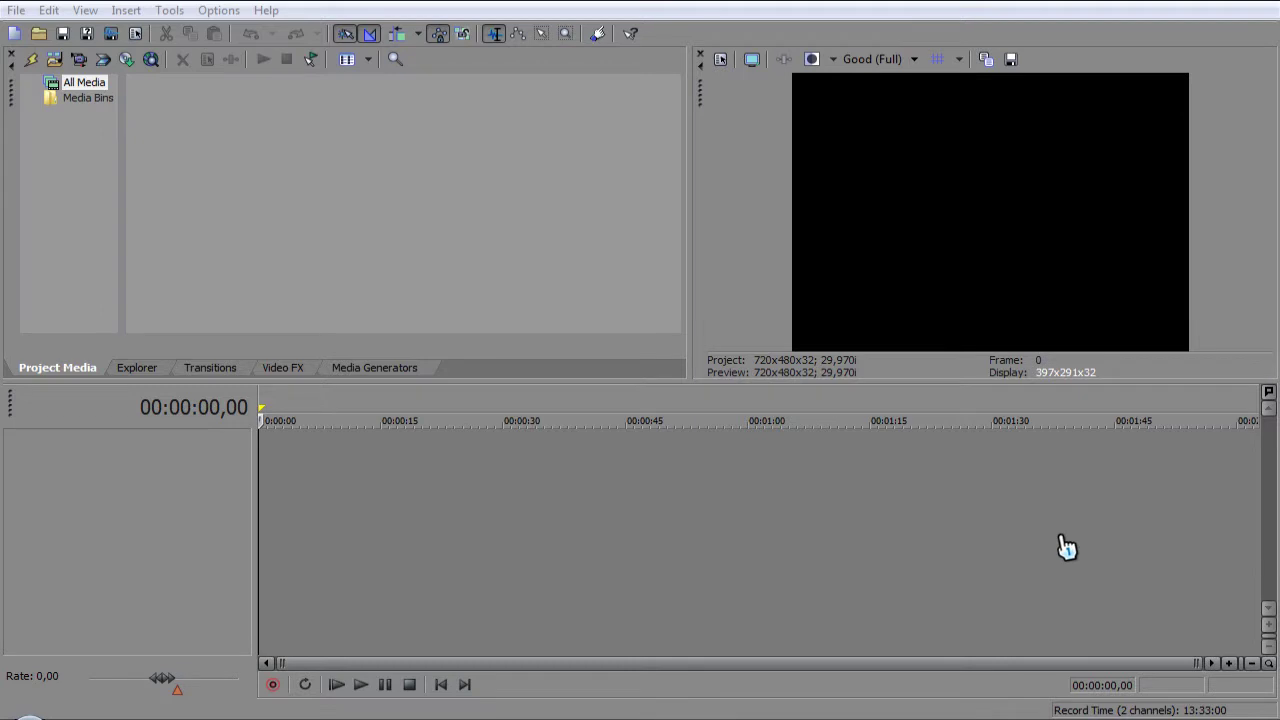
{"action": "left_click", "coordinate": [8, 12]}
{"action": "mouse_move", "coordinate": [49, 10]}
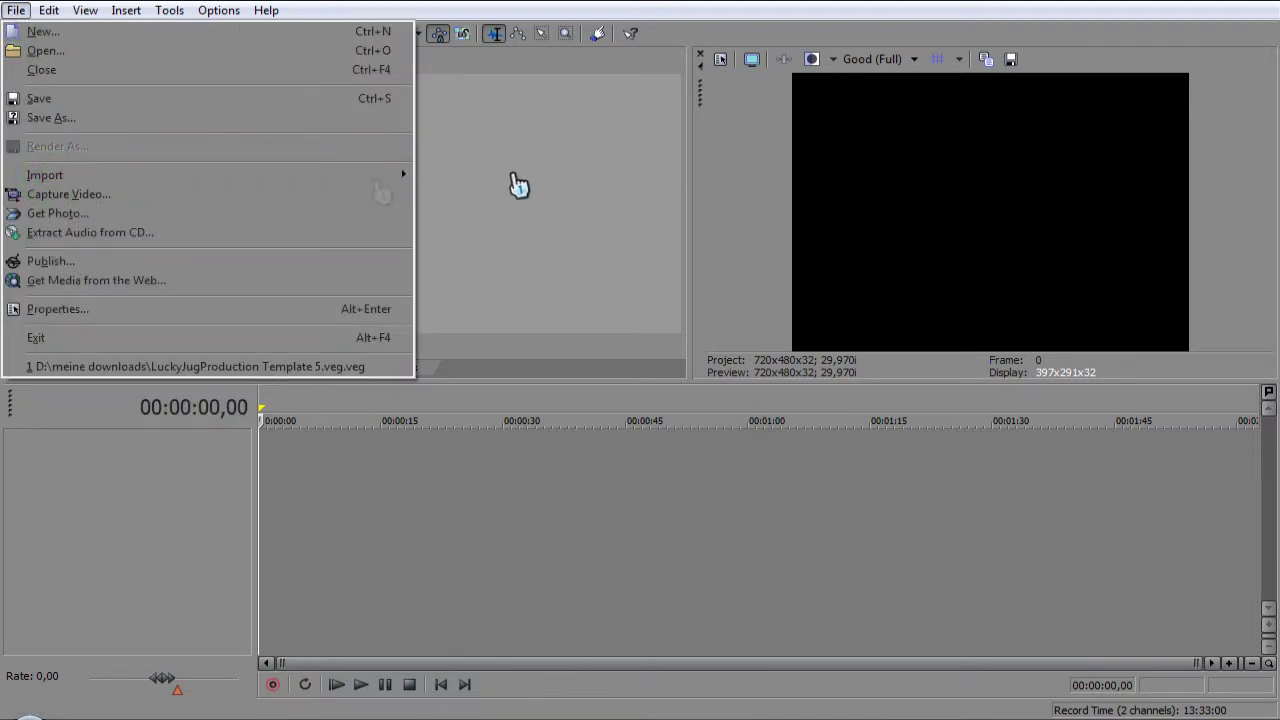
{"action": "mouse_move", "coordinate": [343, 178]}
{"action": "left_click", "coordinate": [430, 176]}
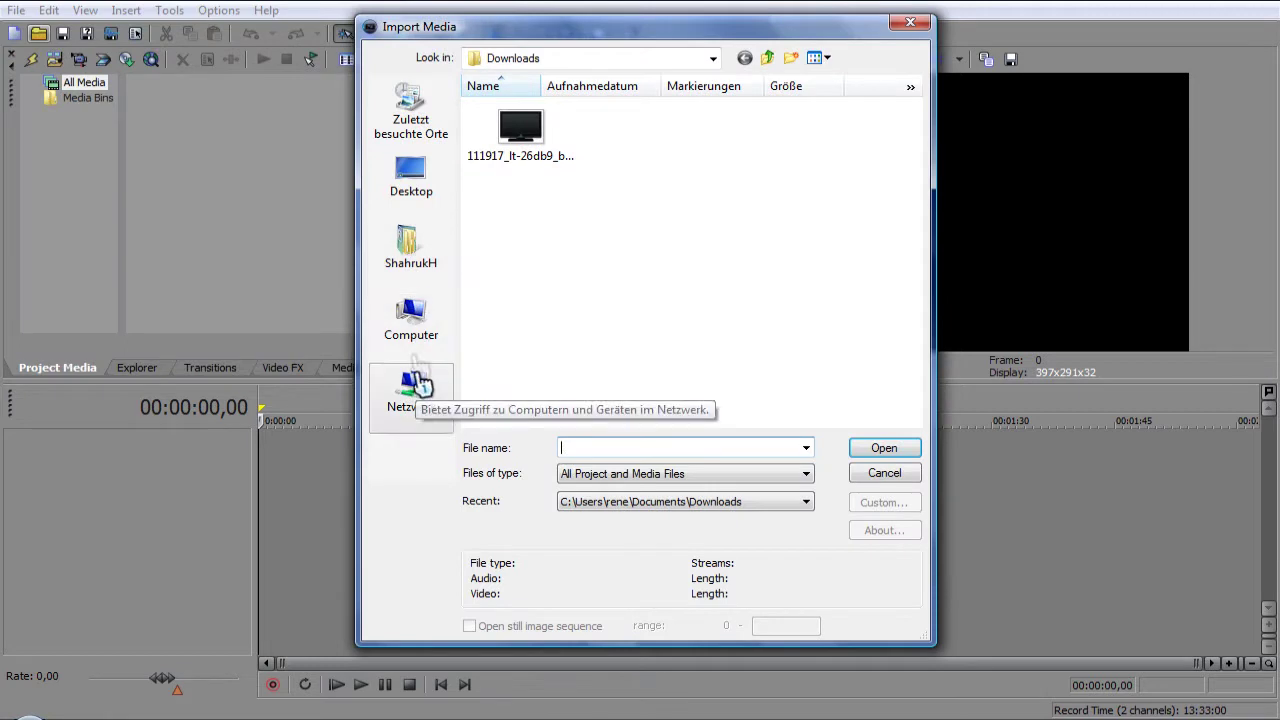
Browse the Computer and home folders, including Adobe CS4, looking for the media files
{"action": "left_click", "coordinate": [410, 318]}
{"action": "left_click", "coordinate": [414, 268]}
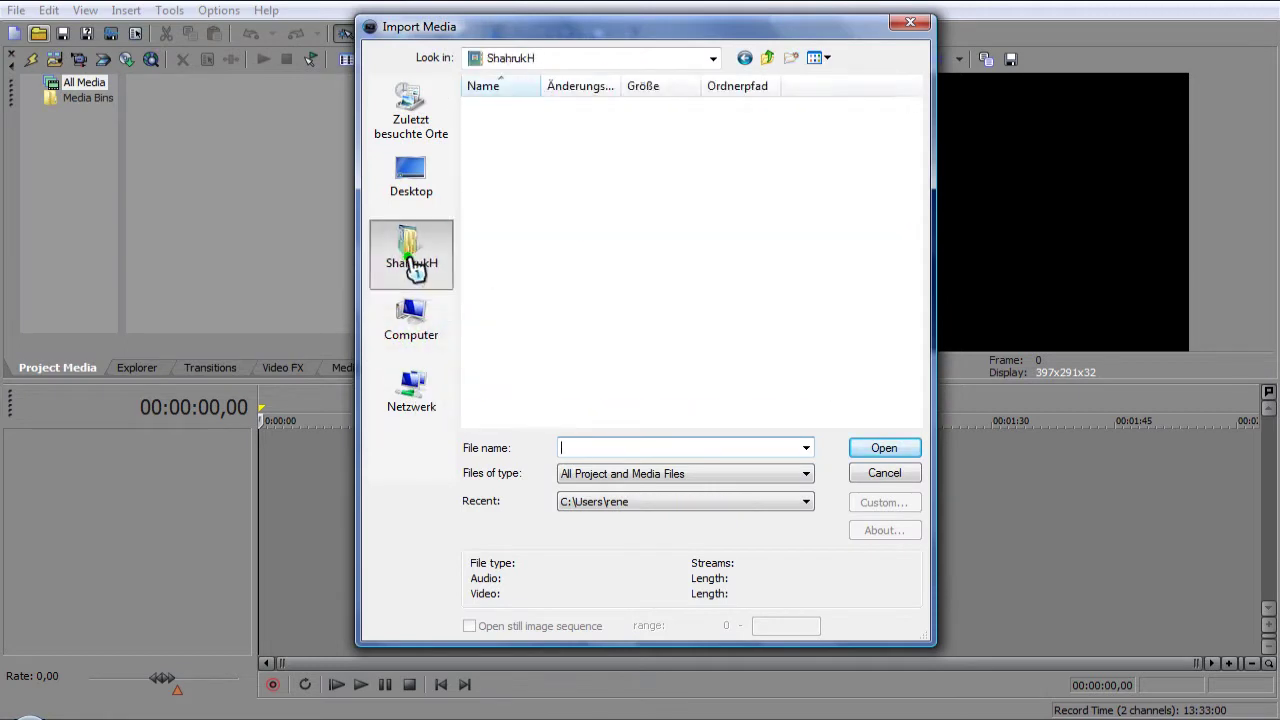
{"action": "double_click", "coordinate": [564, 180]}
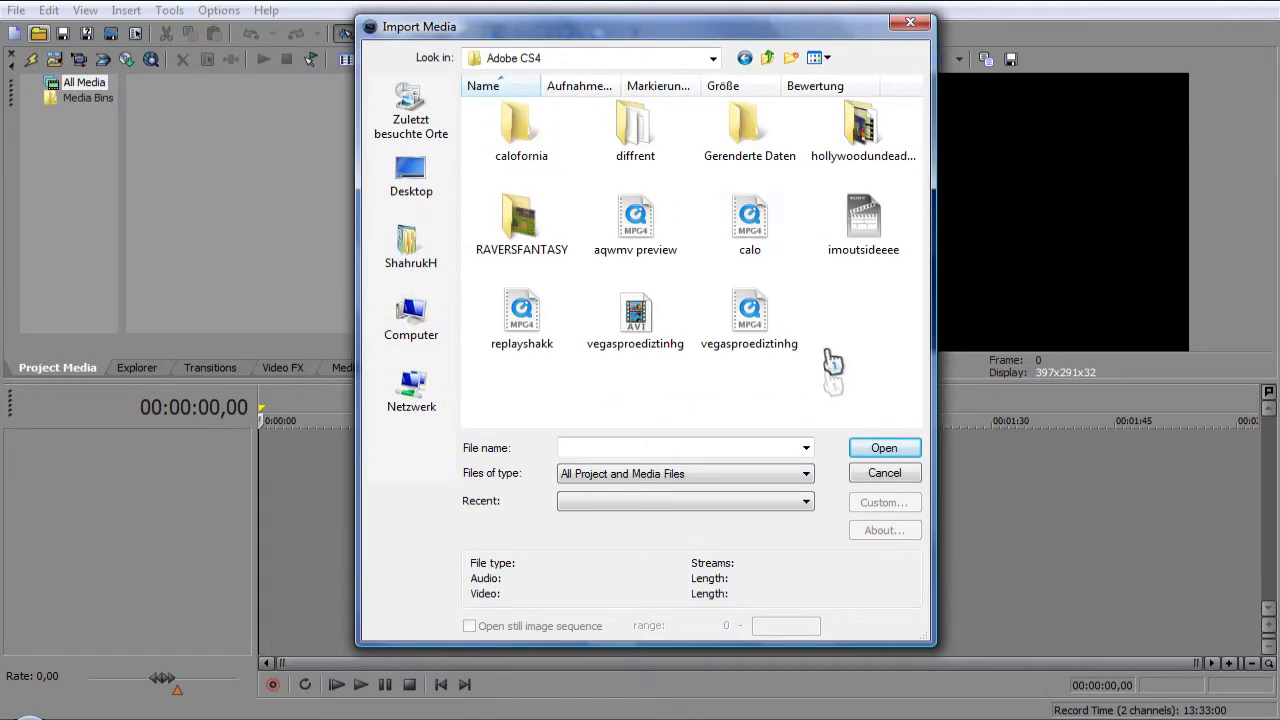
{"action": "left_click", "coordinate": [767, 58]}
{"action": "scroll", "coordinate": [630, 300], "scroll_direction": "down", "scroll_amount": 10}
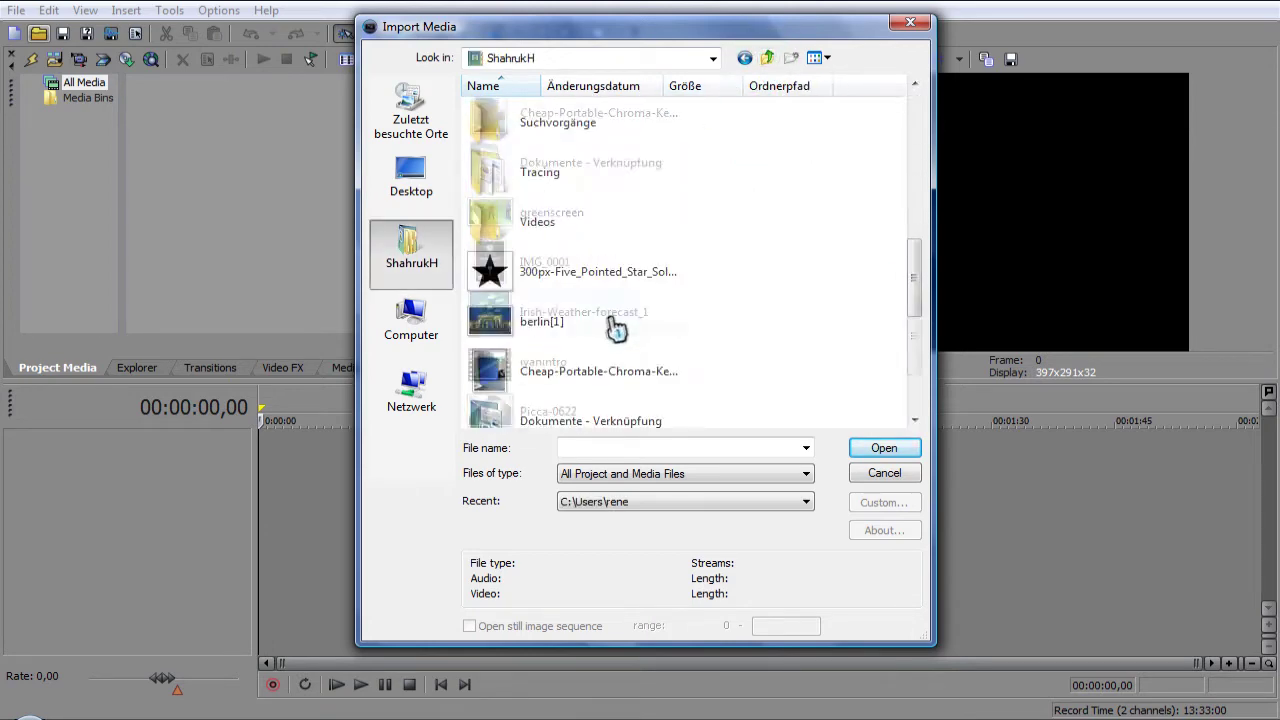
{"action": "scroll", "coordinate": [470, 313], "scroll_direction": "up", "scroll_amount": 2}
{"action": "scroll", "coordinate": [490, 315], "scroll_direction": "down", "scroll_amount": 3}
{"action": "scroll", "coordinate": [520, 320], "scroll_direction": "up", "scroll_amount": 5}
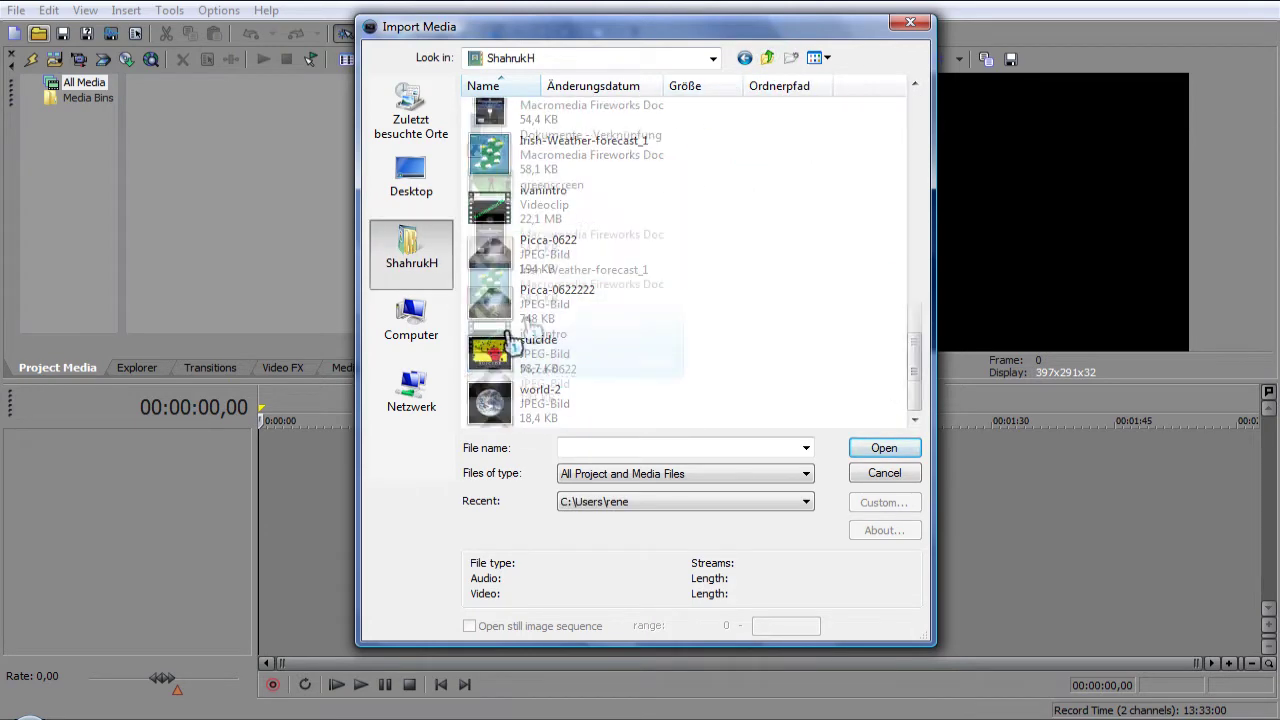
{"action": "scroll", "coordinate": [540, 320], "scroll_direction": "up", "scroll_amount": 1}
{"action": "scroll", "coordinate": [545, 210], "scroll_direction": "up", "scroll_amount": 4}
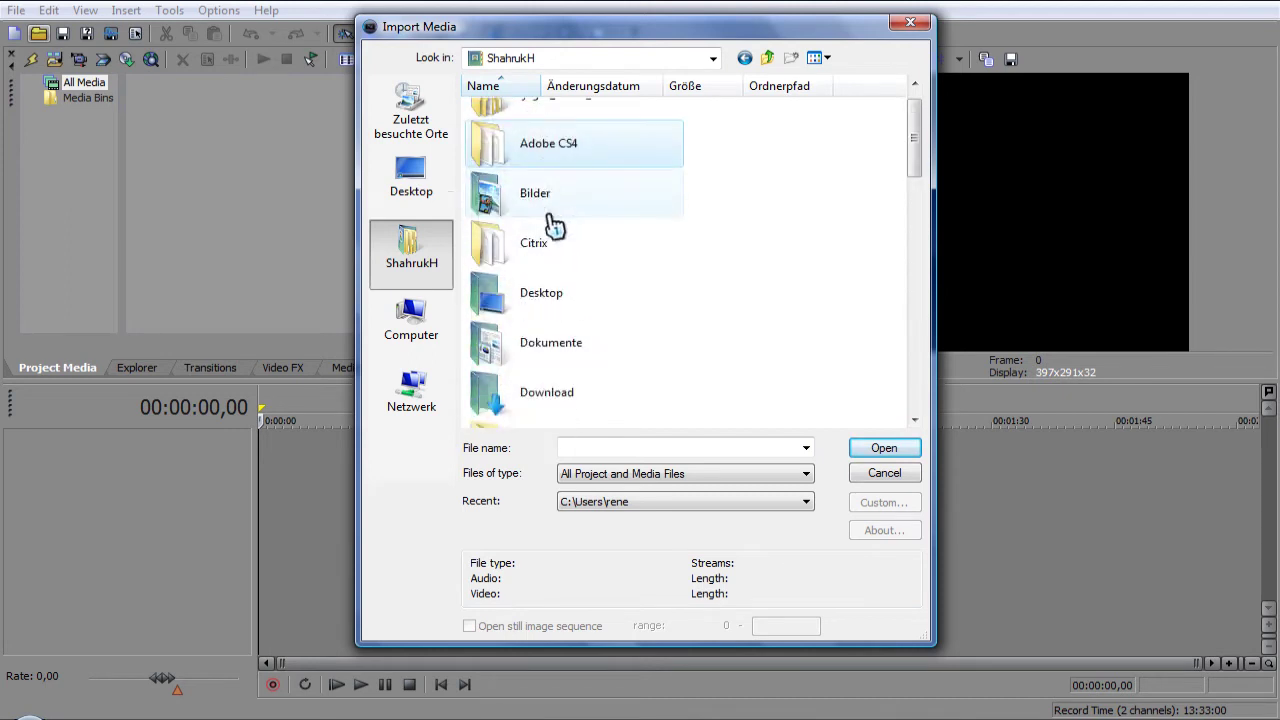
Import the Dressing Room MP3 and Polen parkour.mp4 from D:\meine downloads\Videos
{"action": "left_click", "coordinate": [411, 320]}
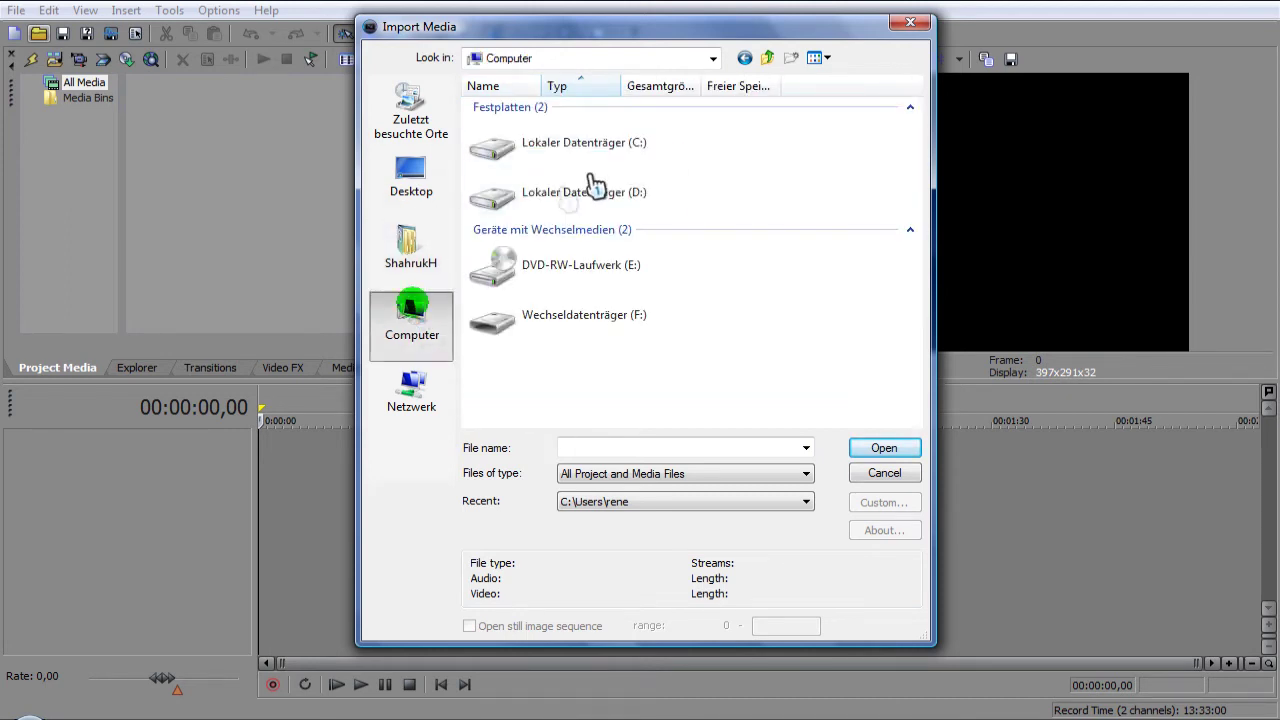
{"action": "double_click", "coordinate": [576, 210]}
{"action": "double_click", "coordinate": [523, 132]}
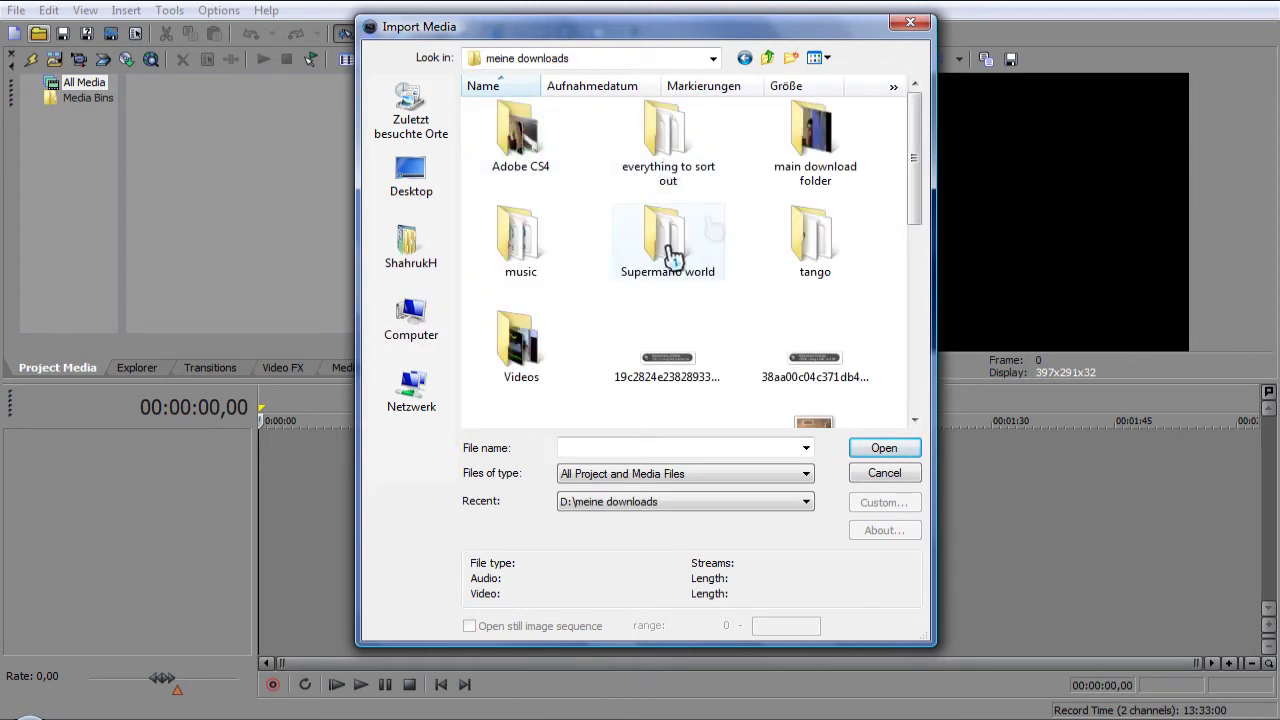
{"action": "double_click", "coordinate": [783, 226]}
{"action": "left_click", "coordinate": [768, 58]}
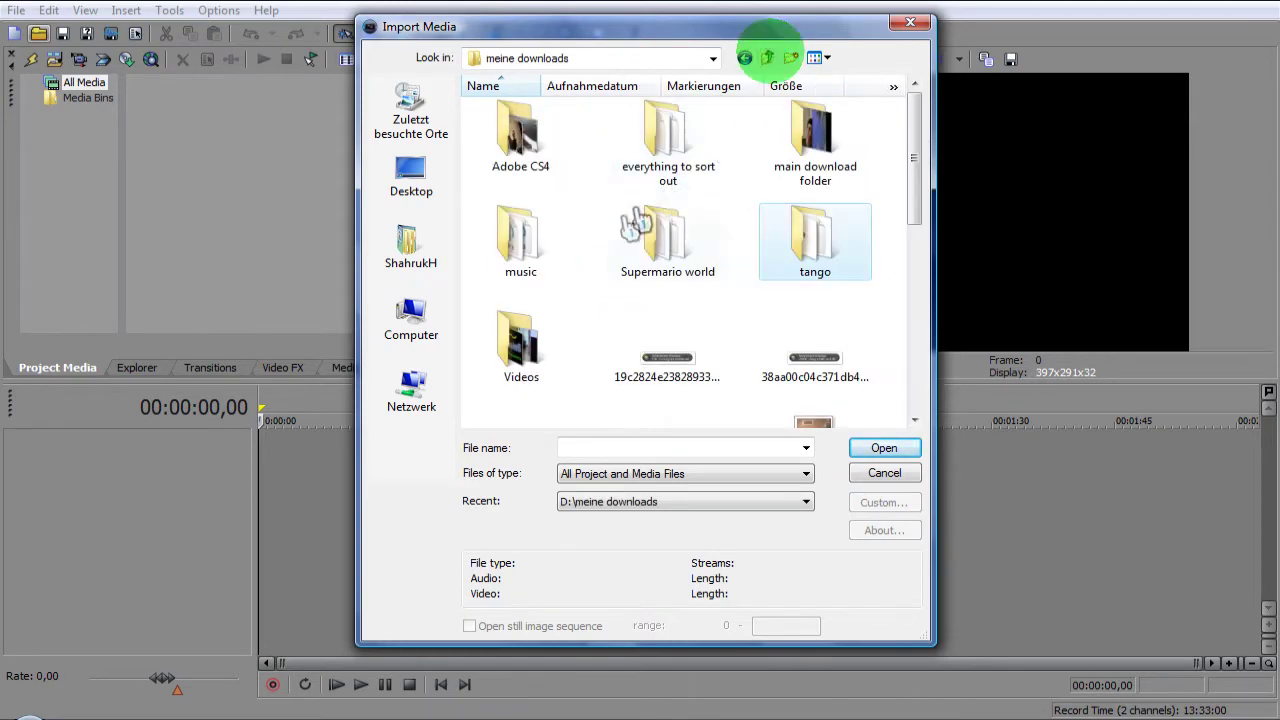
{"action": "scroll", "coordinate": [561, 281], "scroll_direction": "up", "scroll_amount": 2}
{"action": "double_click", "coordinate": [560, 355]}
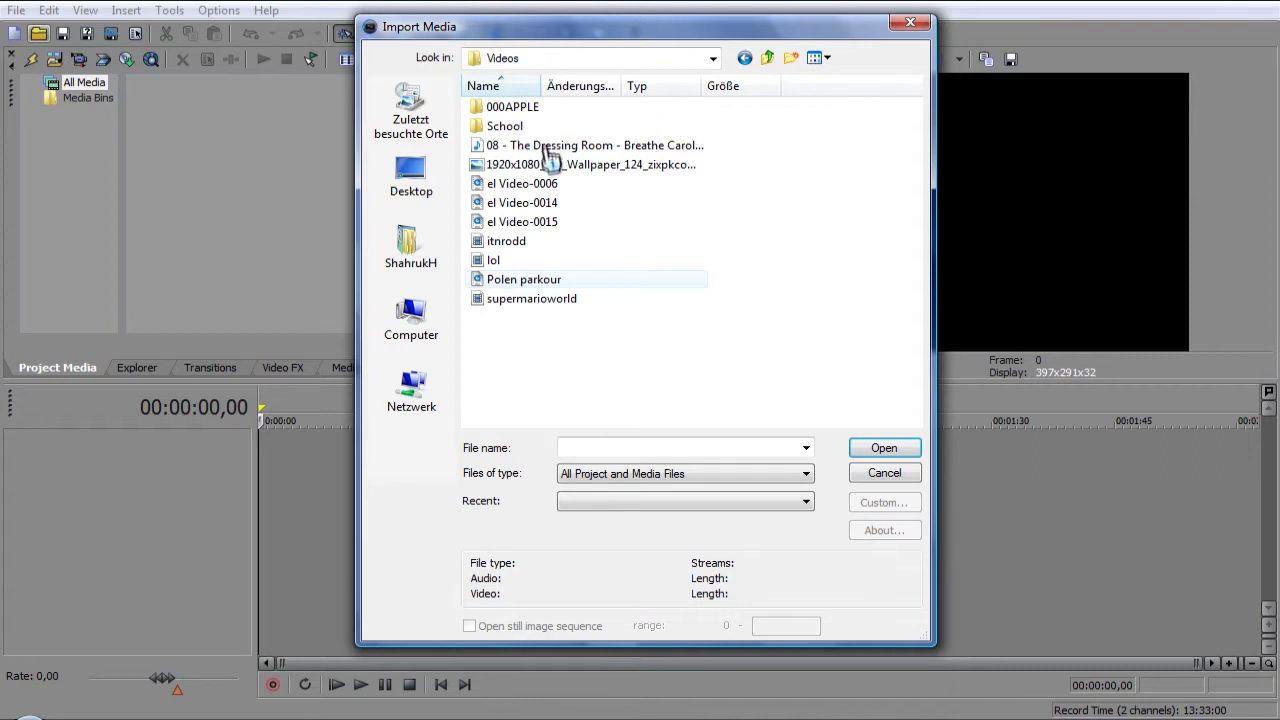
{"action": "left_click", "coordinate": [547, 150]}
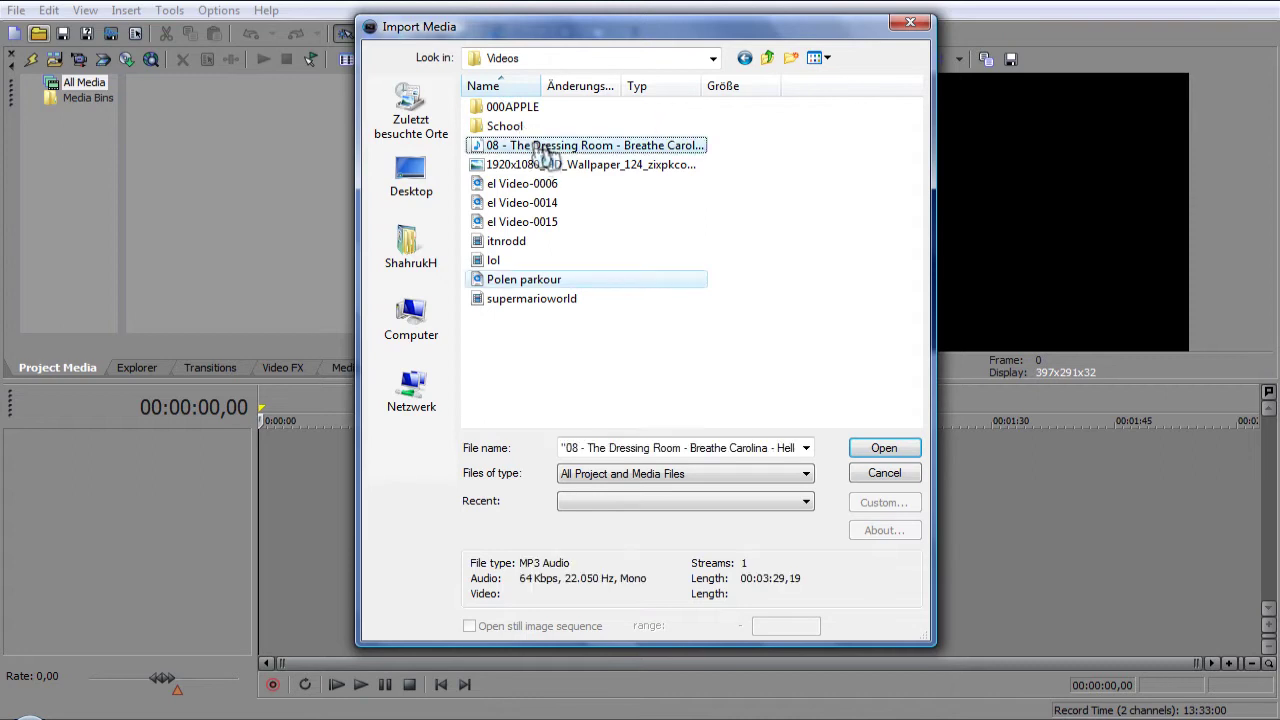
{"action": "left_click", "coordinate": [885, 450]}
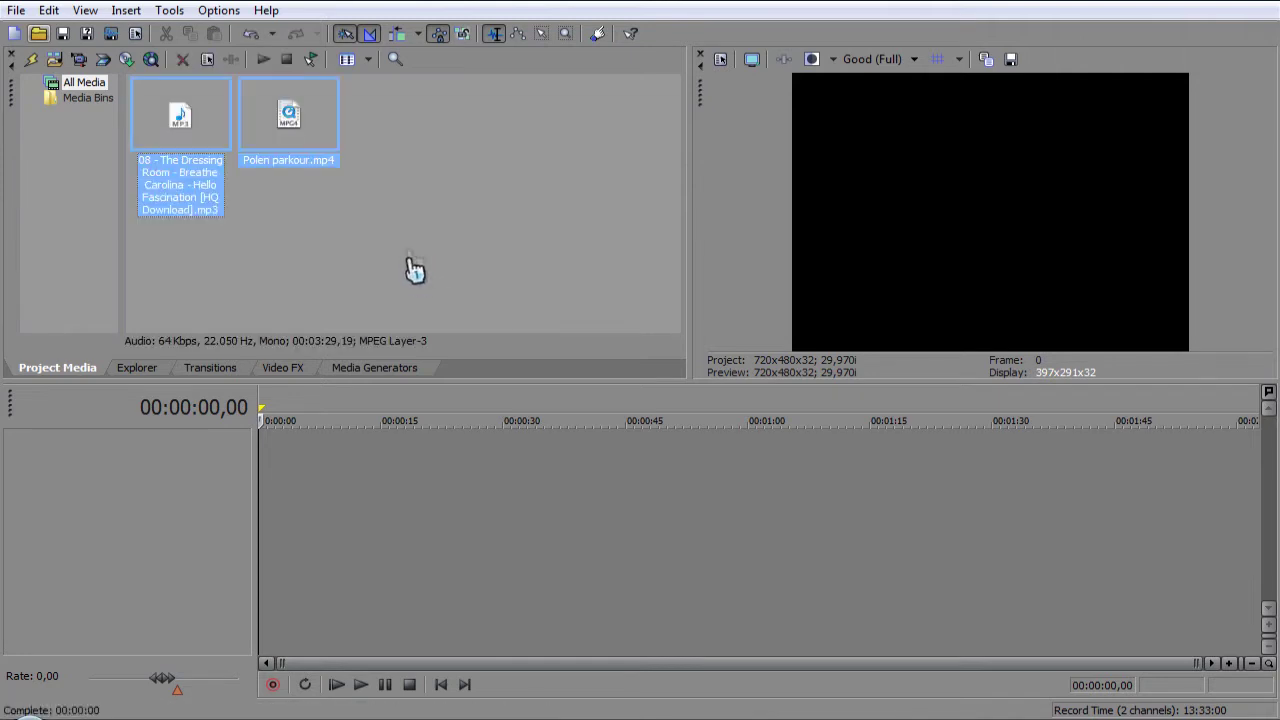
Place Polen parkour.mp4 at the start of the timeline and preview it
{"action": "left_click", "coordinate": [403, 236]}
{"action": "left_click_drag", "start_coordinate": [289, 118], "coordinate": [300, 418]}
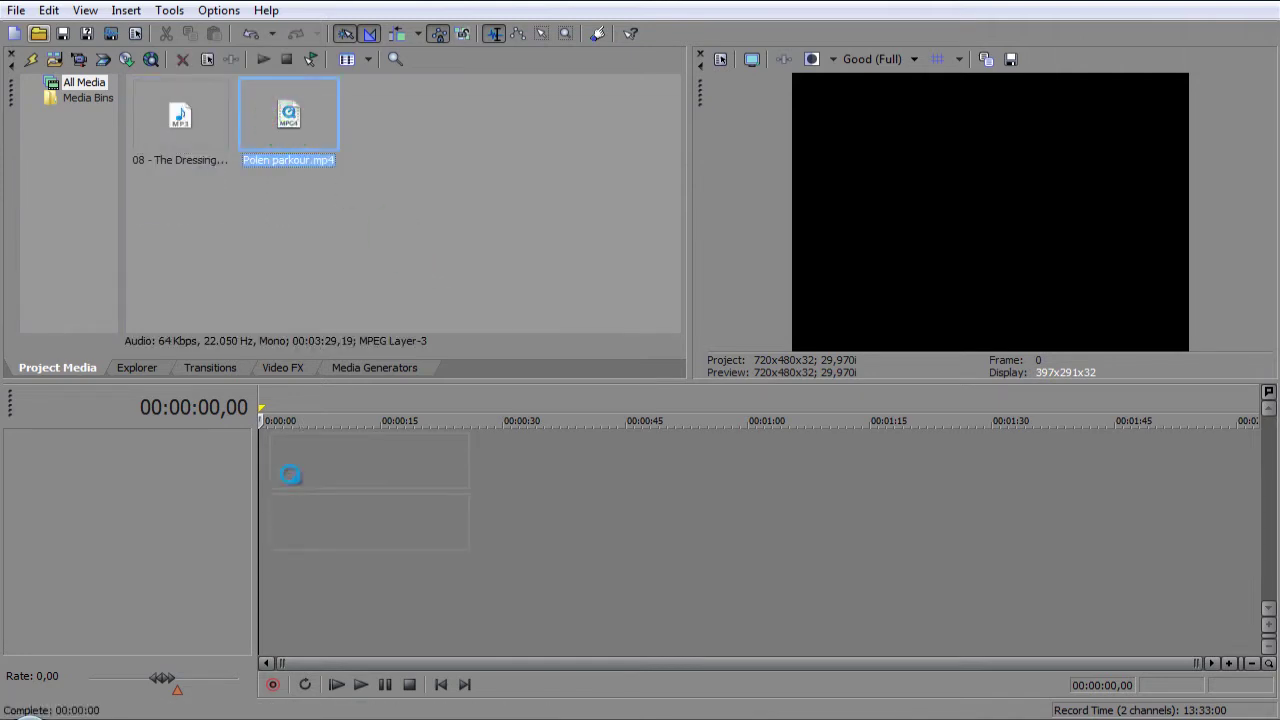
{"action": "left_click_drag", "start_coordinate": [290, 475], "coordinate": [290, 475]}
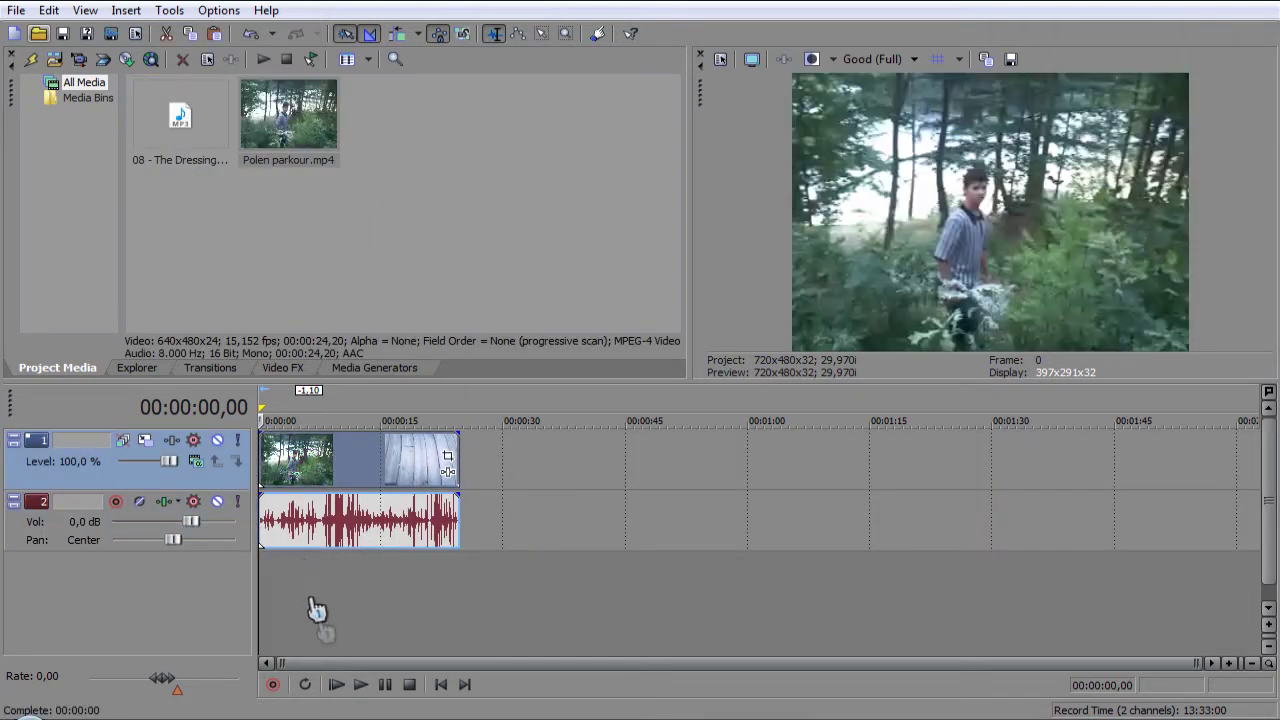
{"action": "left_click", "coordinate": [360, 684]}
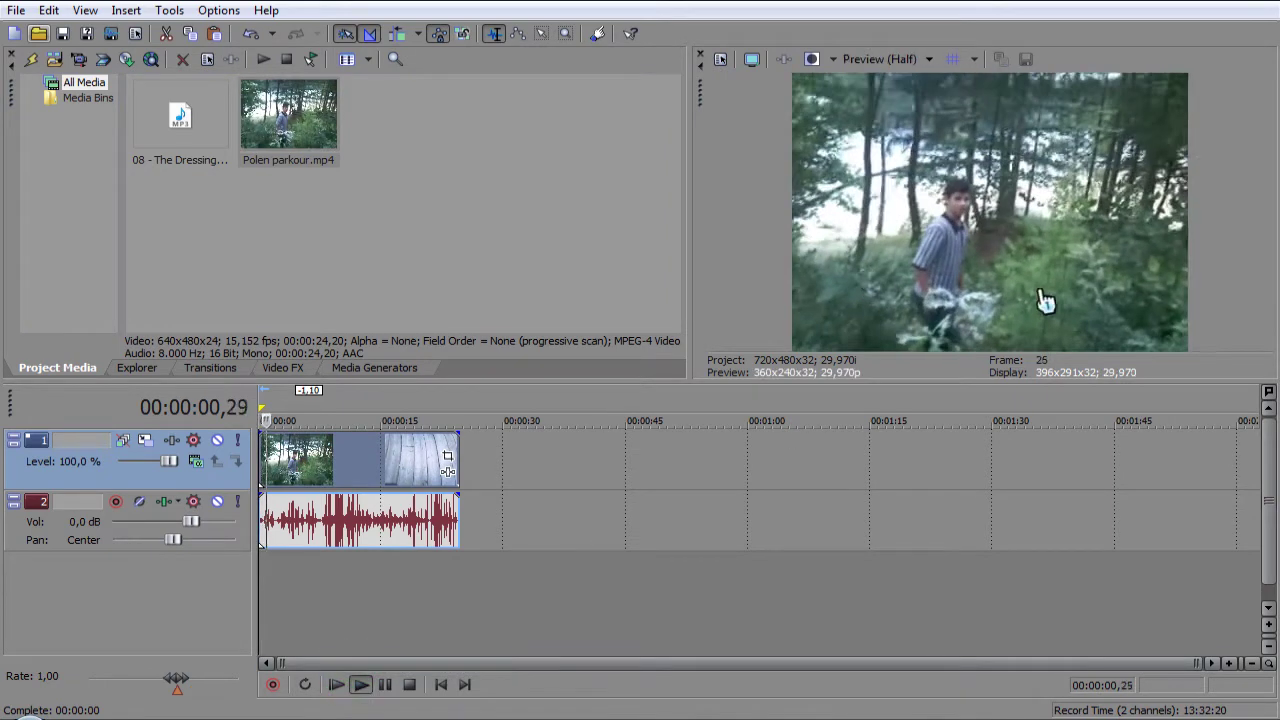
{"action": "key", "text": "space"}
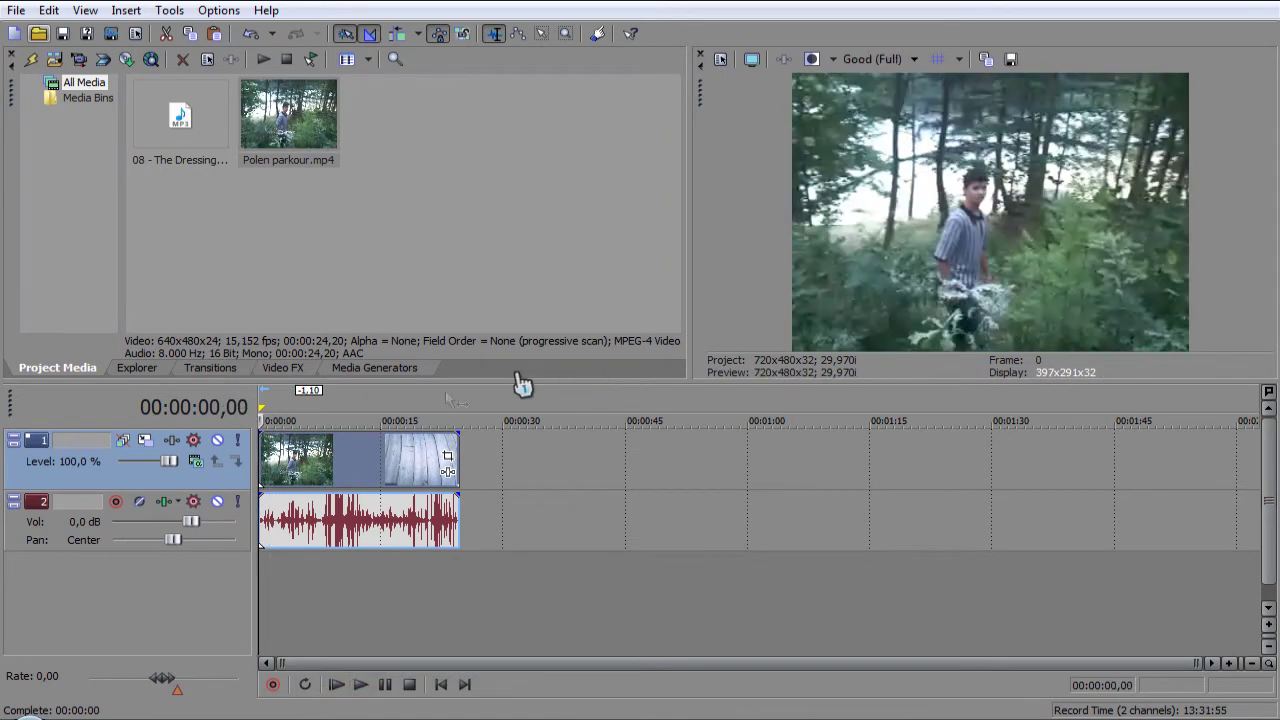
{"action": "scroll", "coordinate": [420, 548], "scroll_direction": "up", "scroll_amount": 5}
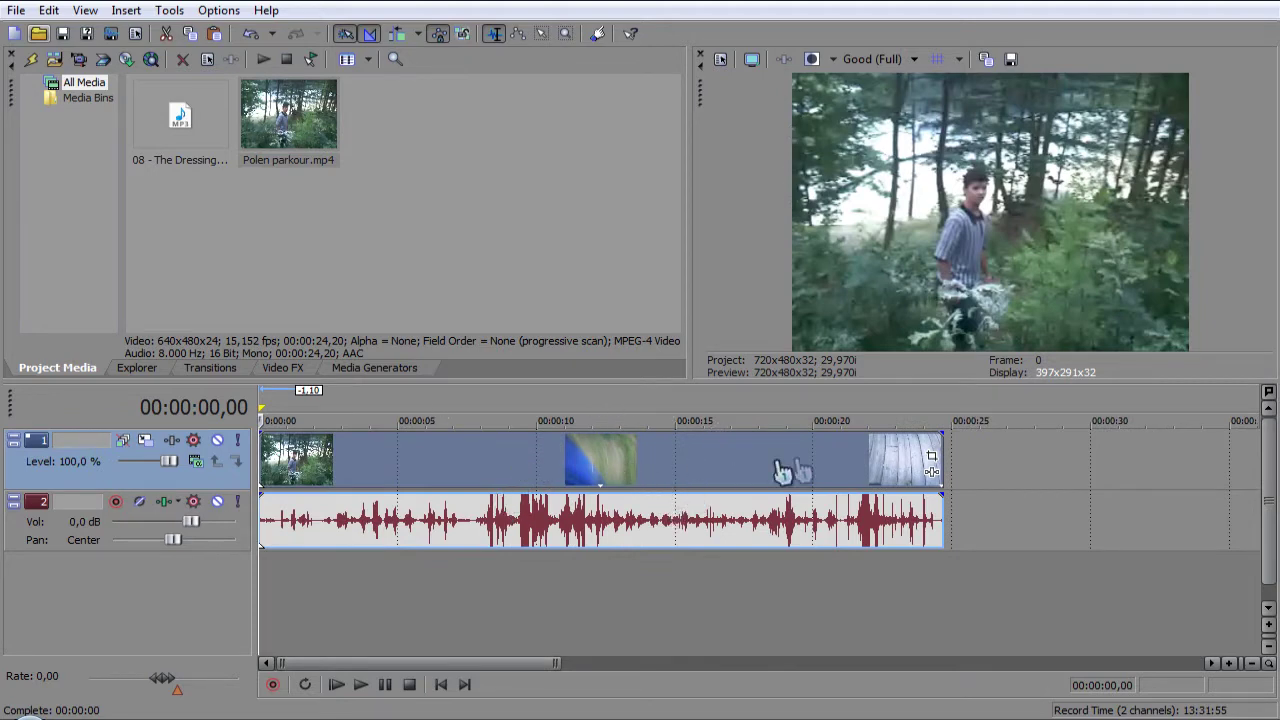
Delete the parkour clip's audio track, keeping only the video
{"action": "right_click", "coordinate": [80, 542]}
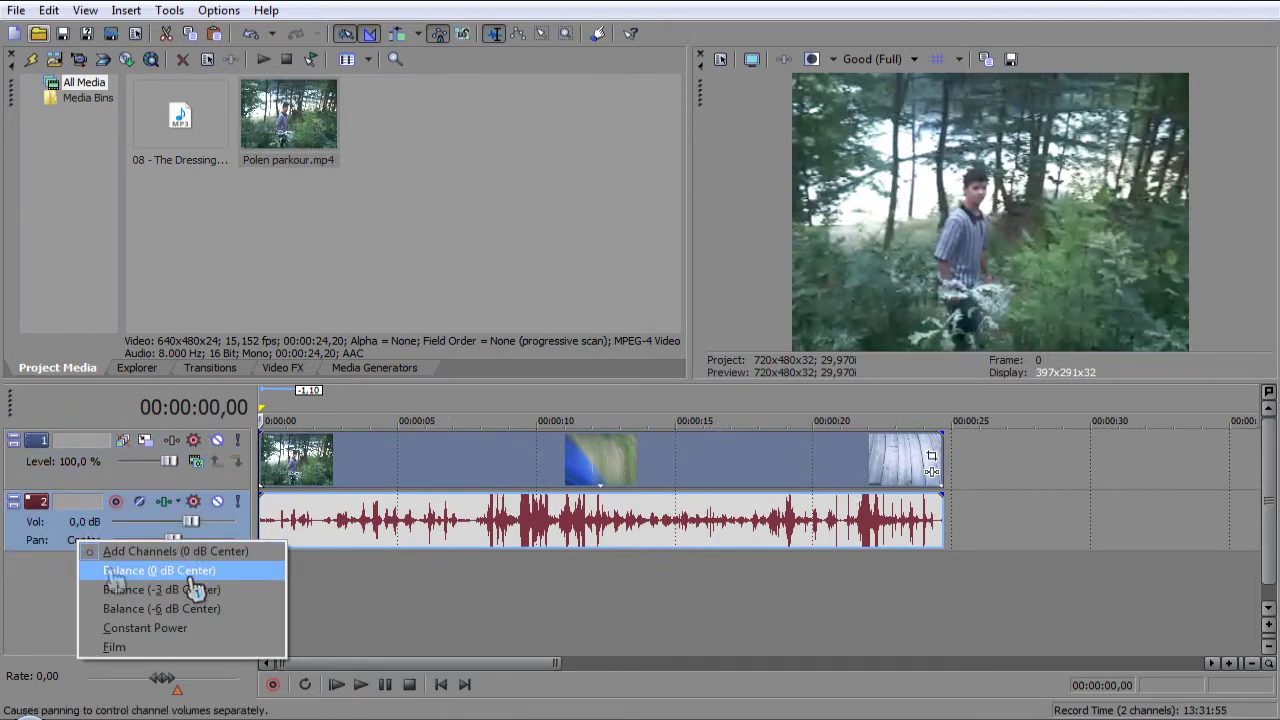
{"action": "right_click", "coordinate": [59, 526]}
{"action": "left_click", "coordinate": [137, 354]}
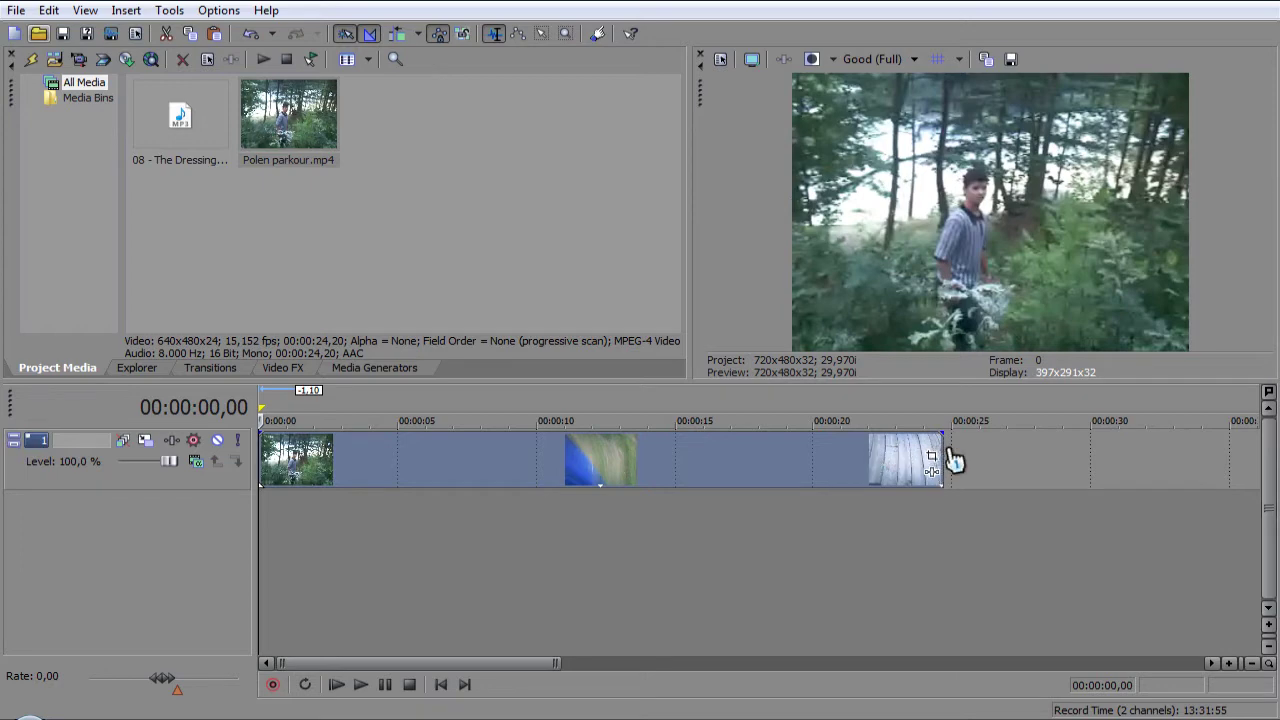
Stretch the parkour clip, then shorten it to end near 00:06 and preview it
{"action": "left_click_drag", "start_coordinate": [940, 443], "coordinate": [1156, 447]}
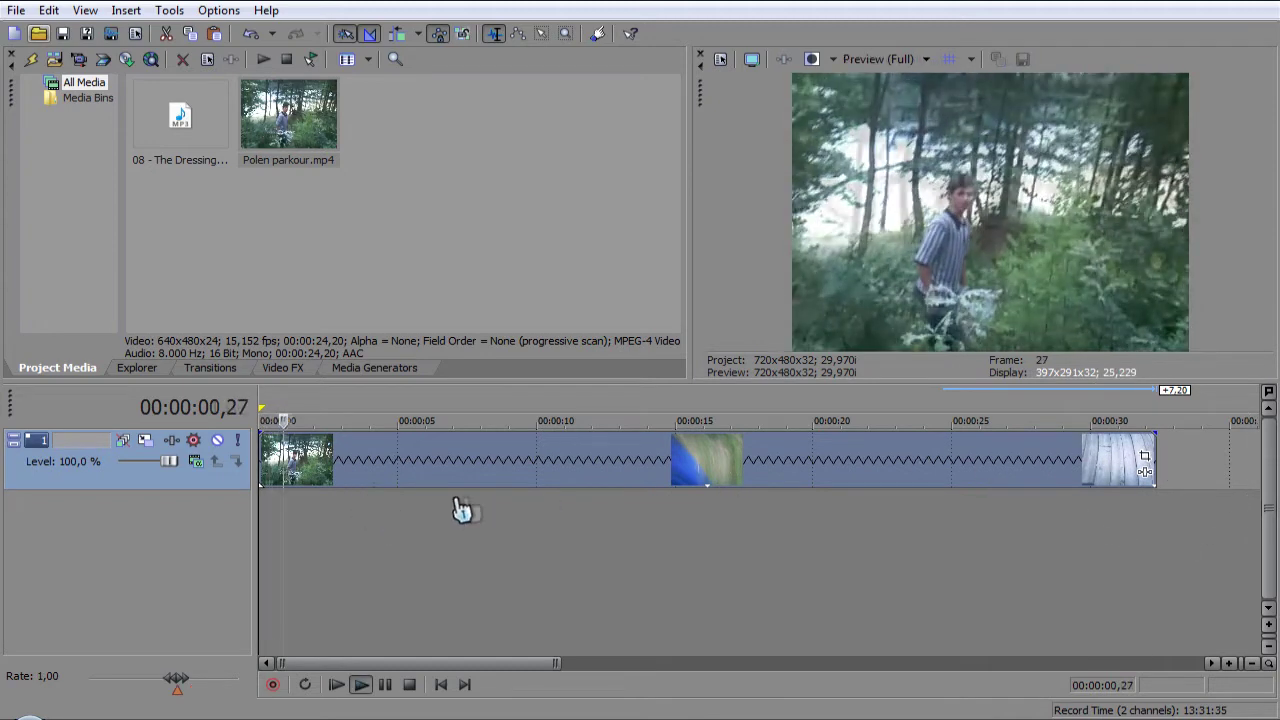
{"action": "key", "text": "space"}
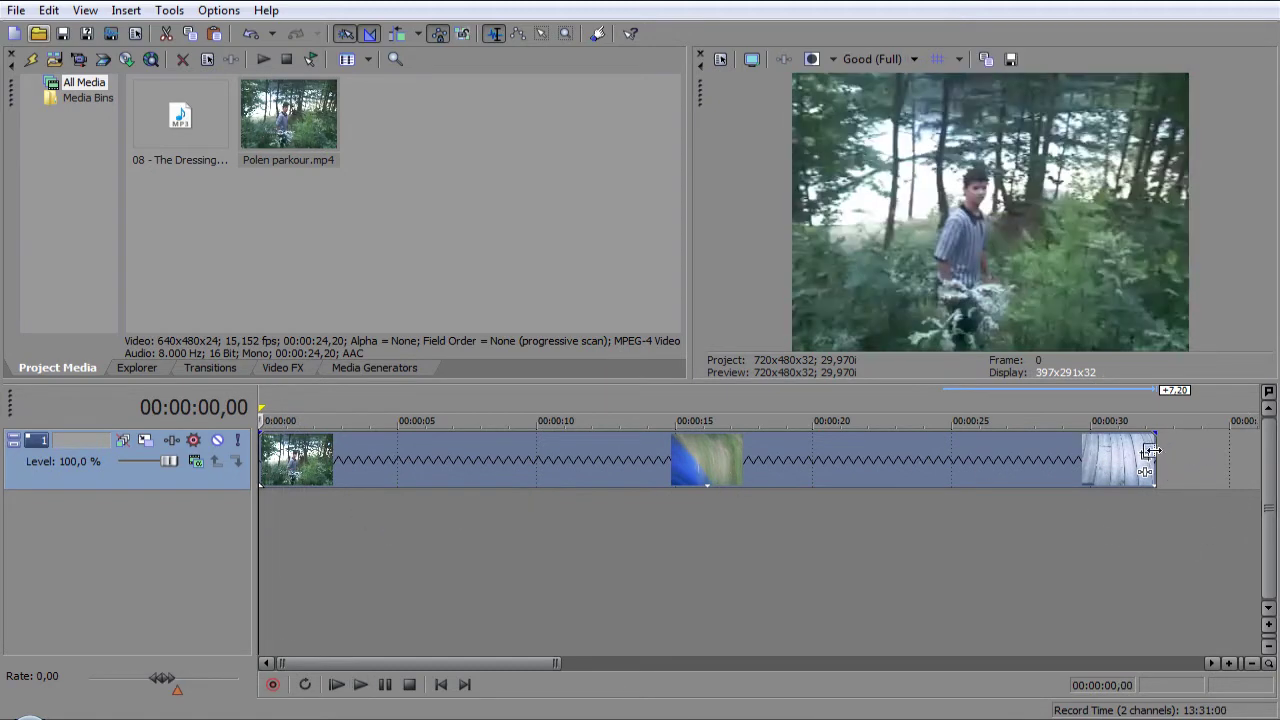
{"action": "left_click_drag", "start_coordinate": [1150, 452], "coordinate": [429, 452]}
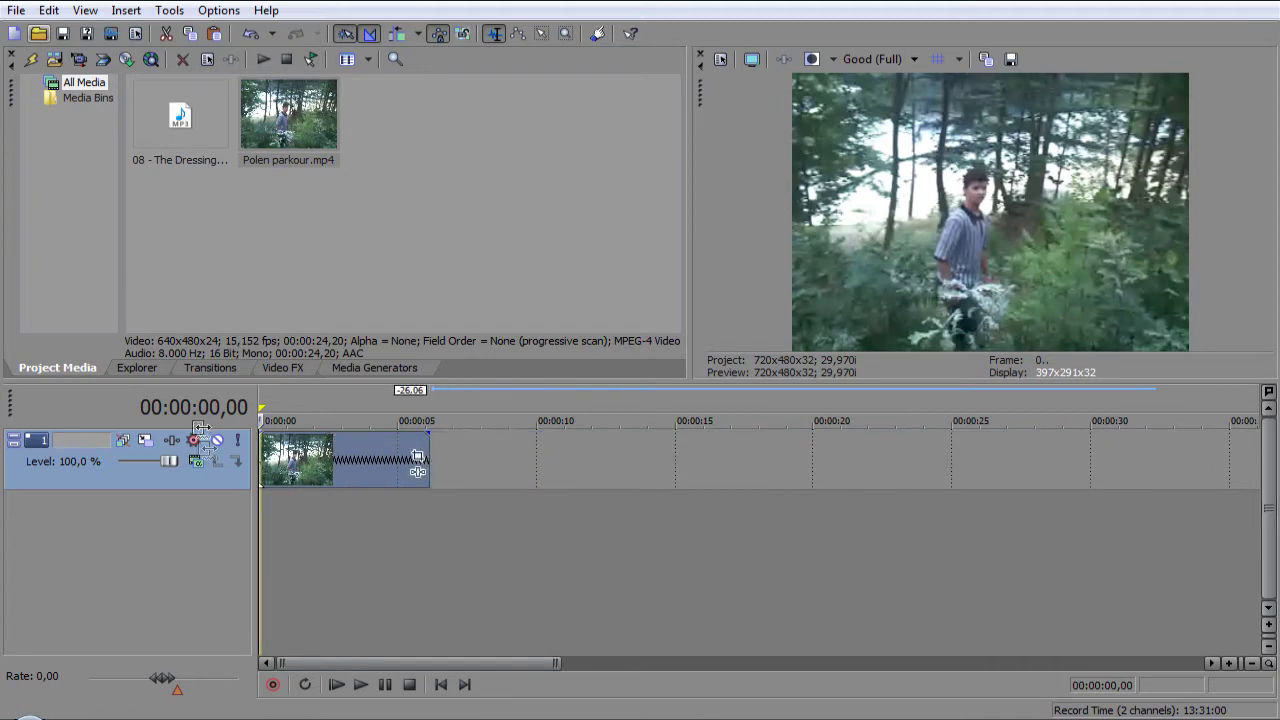
{"action": "key", "text": "space"}
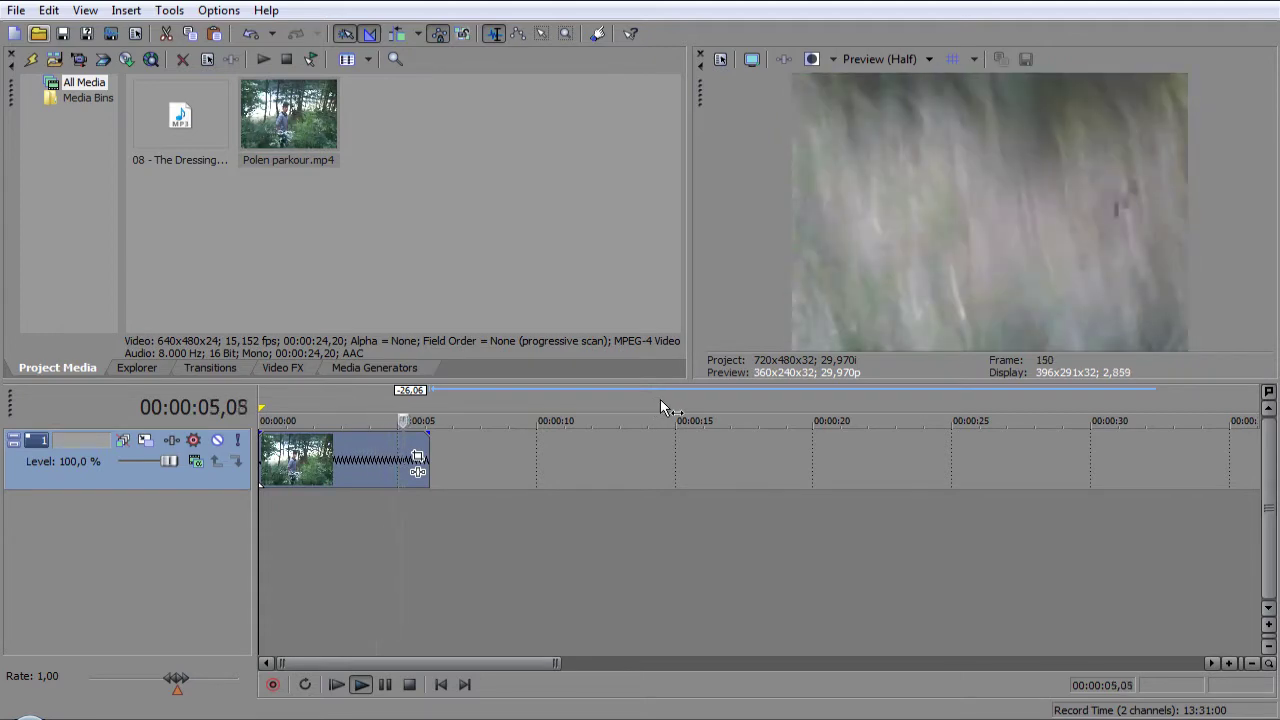
{"action": "key", "text": "space"}
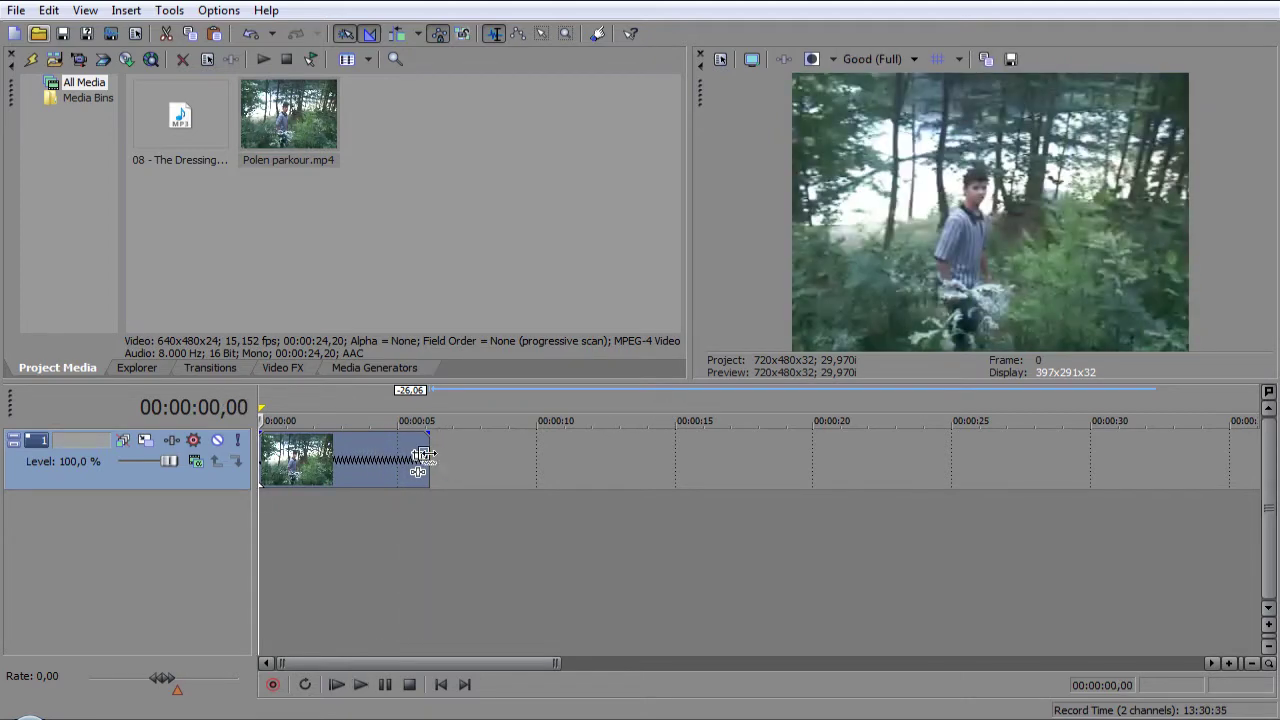
Stretch the clip out in stages until it ends near 00:31 for slow motion
{"action": "left_click_drag", "start_coordinate": [428, 458], "coordinate": [745, 444]}
{"action": "key", "text": "space"}
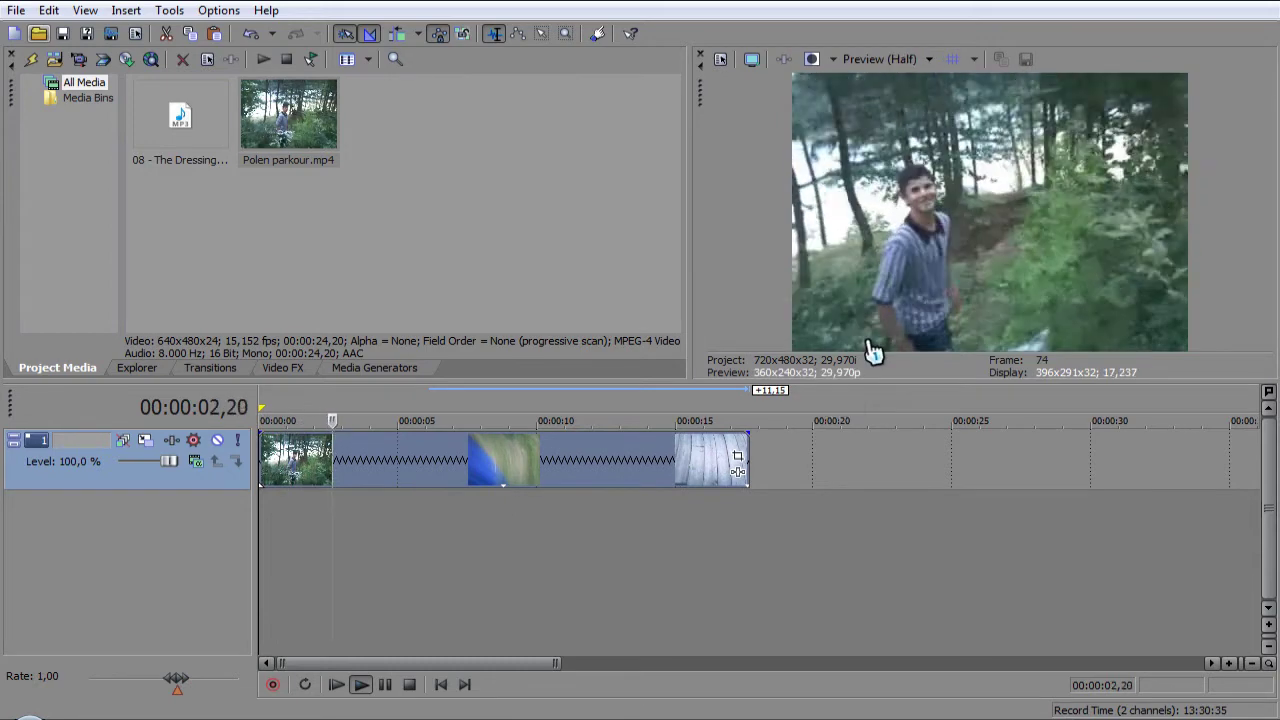
{"action": "key", "text": "space"}
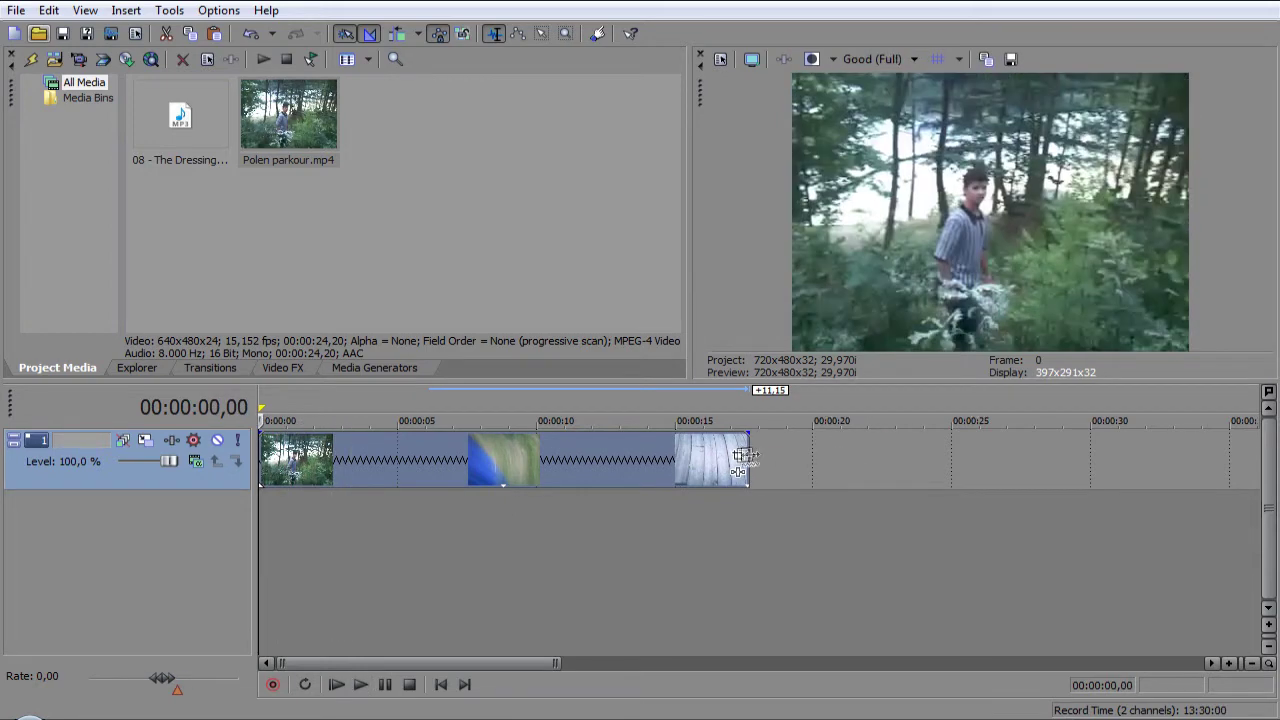
{"action": "left_click", "coordinate": [757, 455]}
{"action": "left_click_drag", "start_coordinate": [749, 448], "coordinate": [1127, 452]}
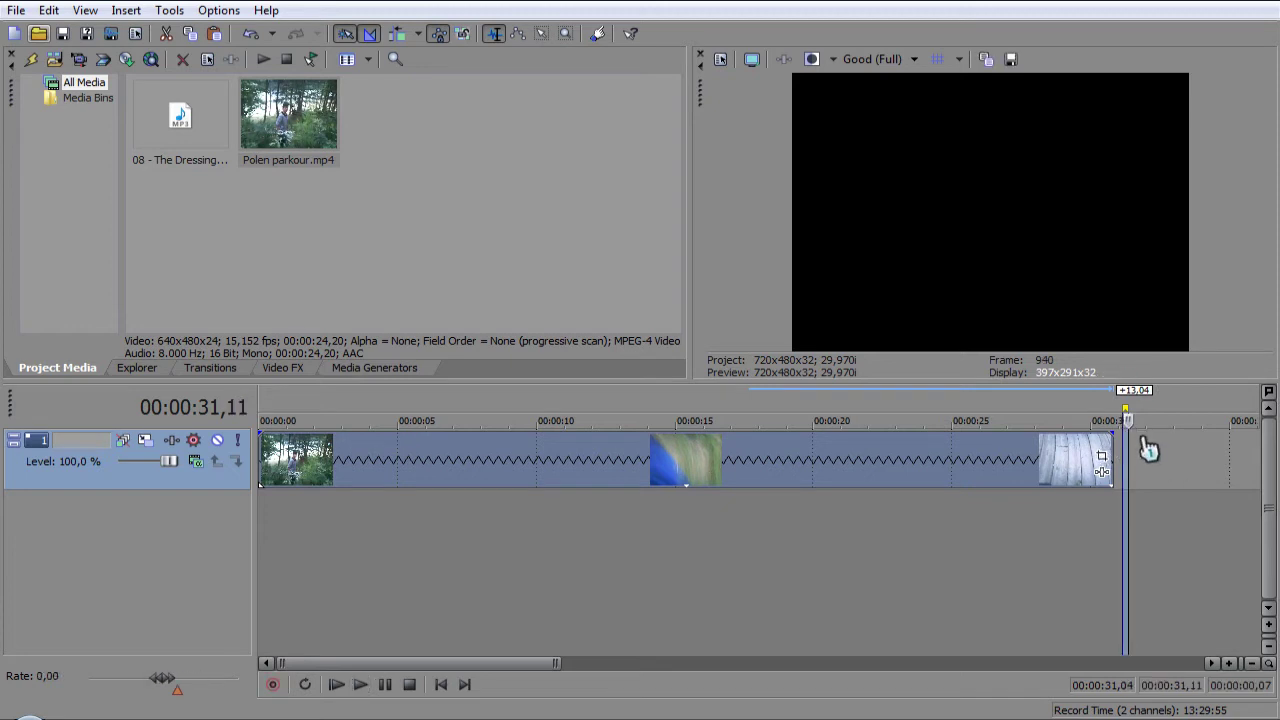
{"action": "left_click_drag", "start_coordinate": [1129, 417], "coordinate": [117, 398]}
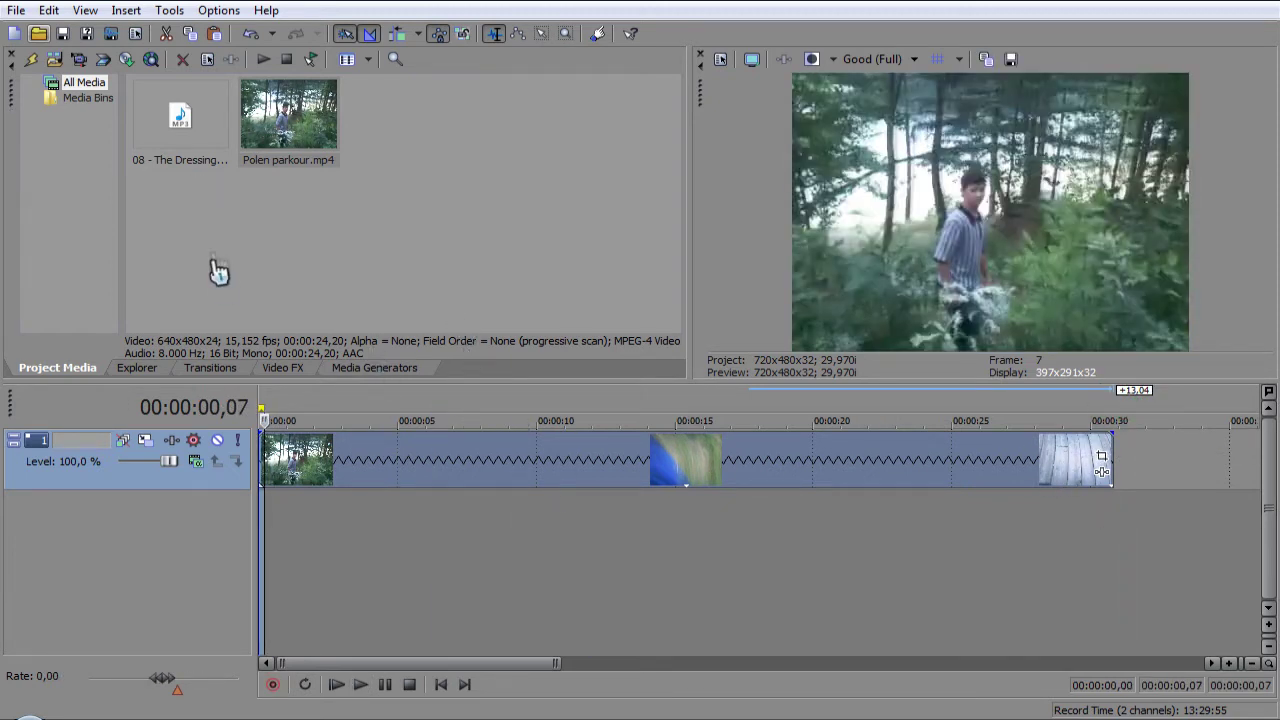
Drop the Dressing Room MP3 on a new audio track at 00:00 and preview it
{"action": "left_click_drag", "start_coordinate": [180, 120], "coordinate": [178, 146]}
{"action": "left_click_drag", "start_coordinate": [268, 546], "coordinate": [274, 530]}
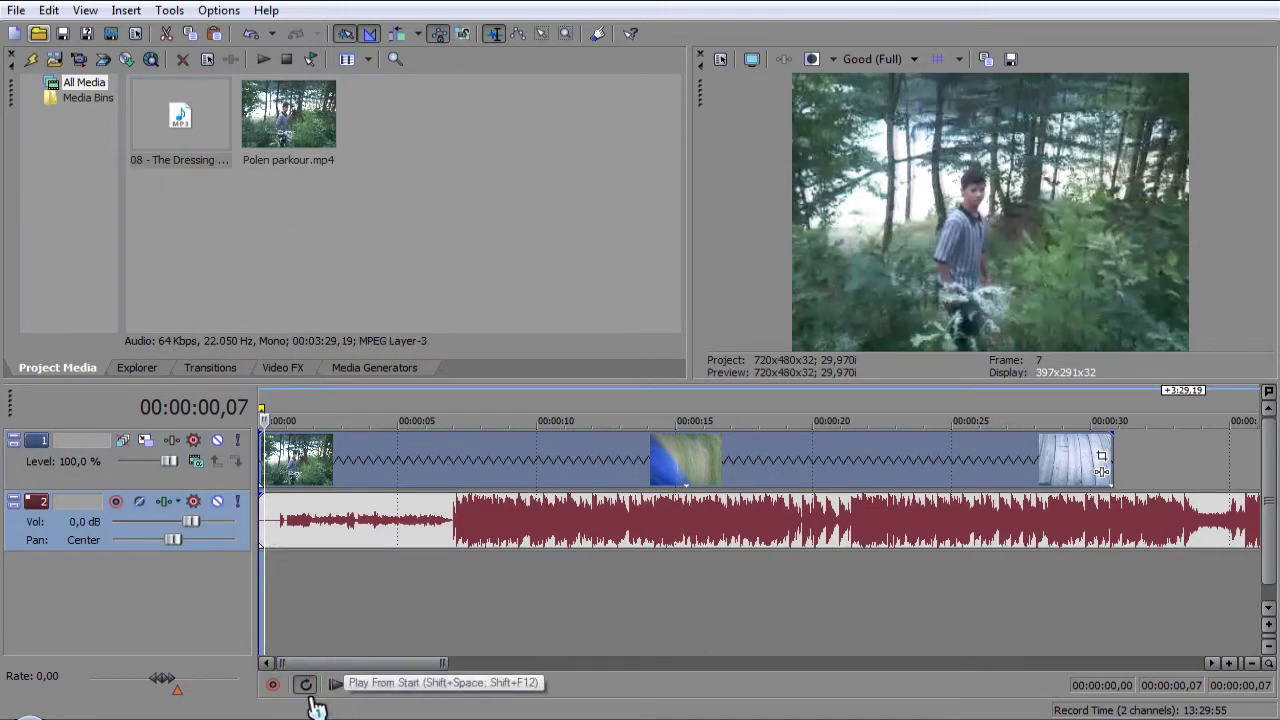
{"action": "left_click", "coordinate": [361, 684]}
{"action": "left_click", "coordinate": [437, 531]}
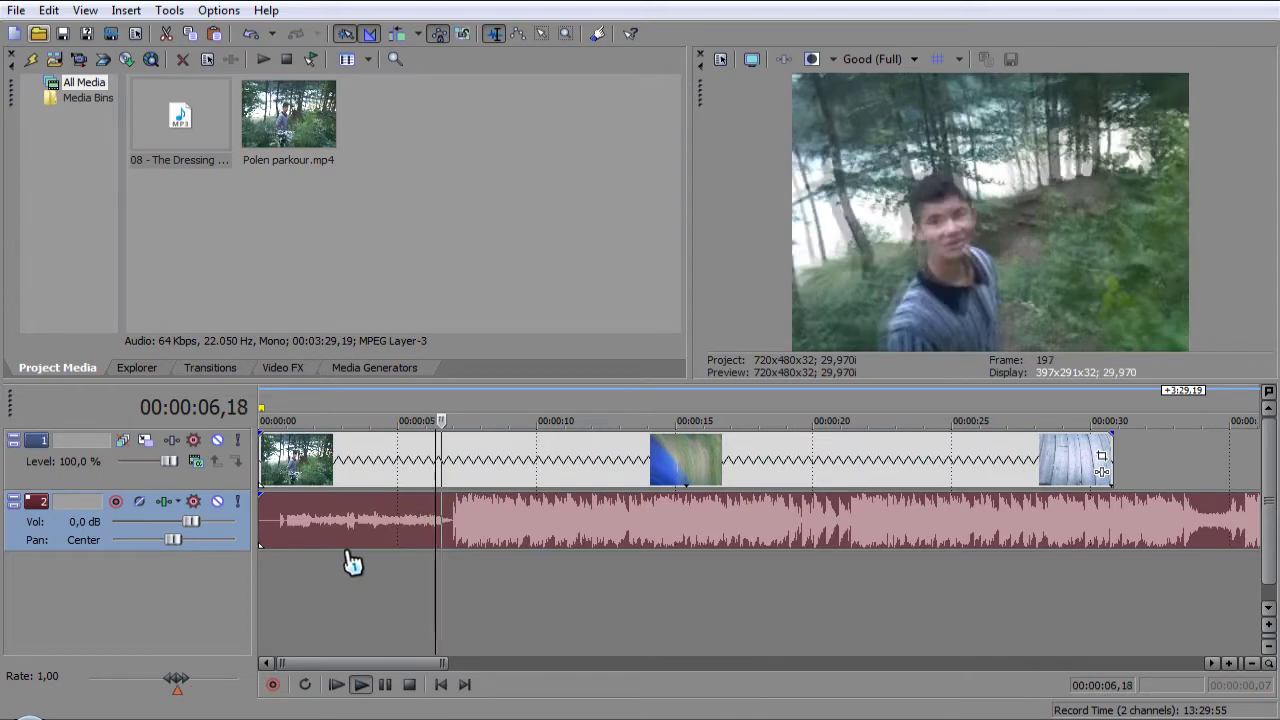
{"action": "key", "text": "space"}
{"action": "double_click", "coordinate": [1000, 663]}
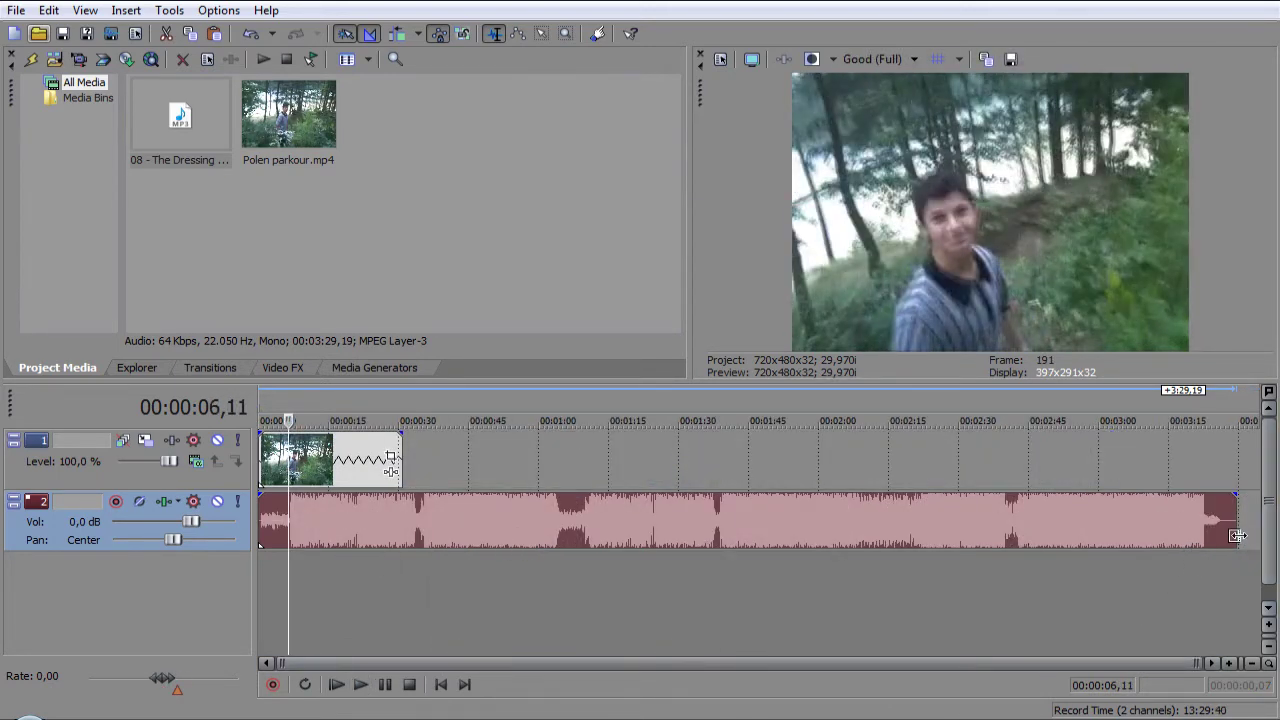
Trim the song to end near 1:47, then lengthen it past 2:32 while previewing
{"action": "left_click_drag", "start_coordinate": [1237, 536], "coordinate": [758, 520]}
{"action": "key", "text": "space"}
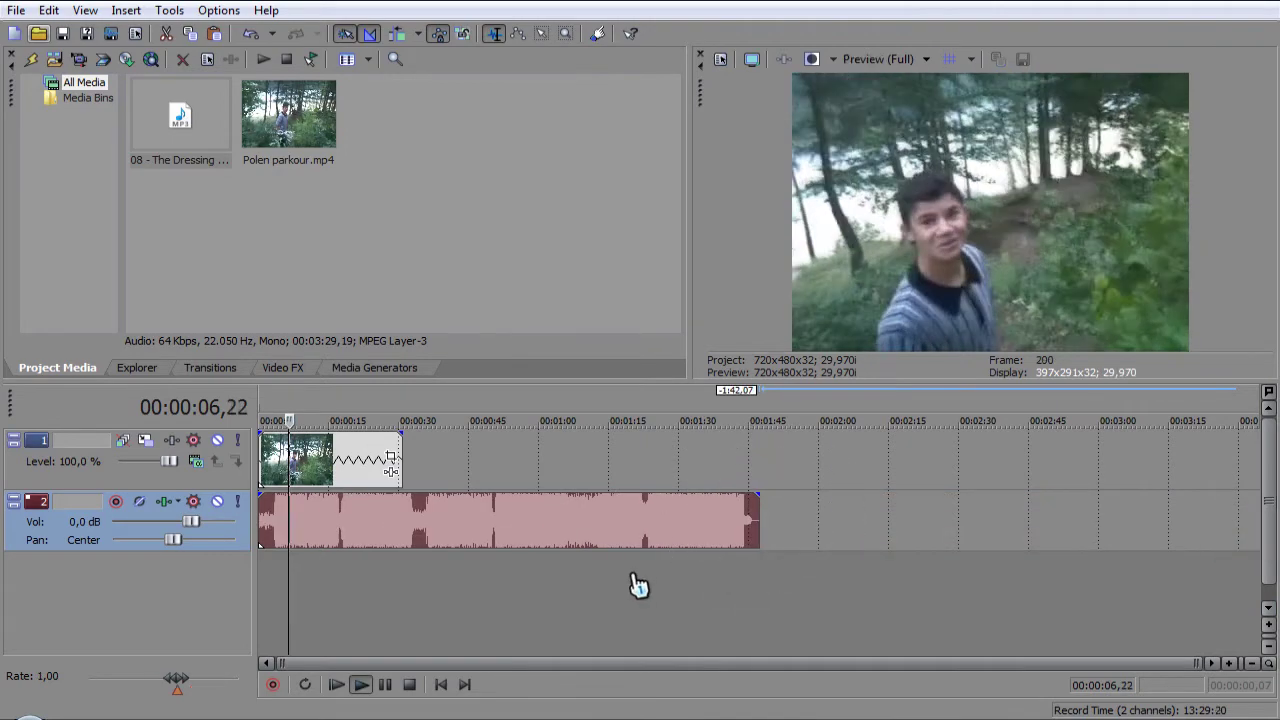
{"action": "key", "text": "XF86AudioRaiseVolume"}
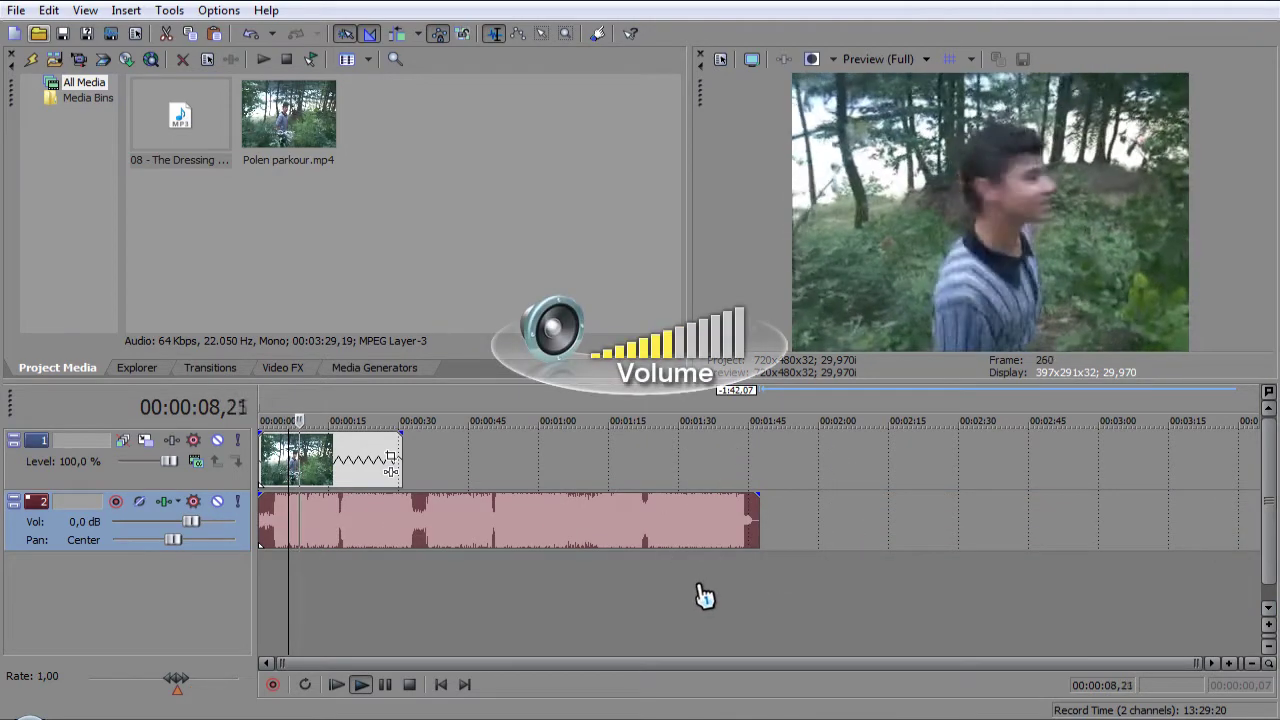
{"action": "key", "text": "space"}
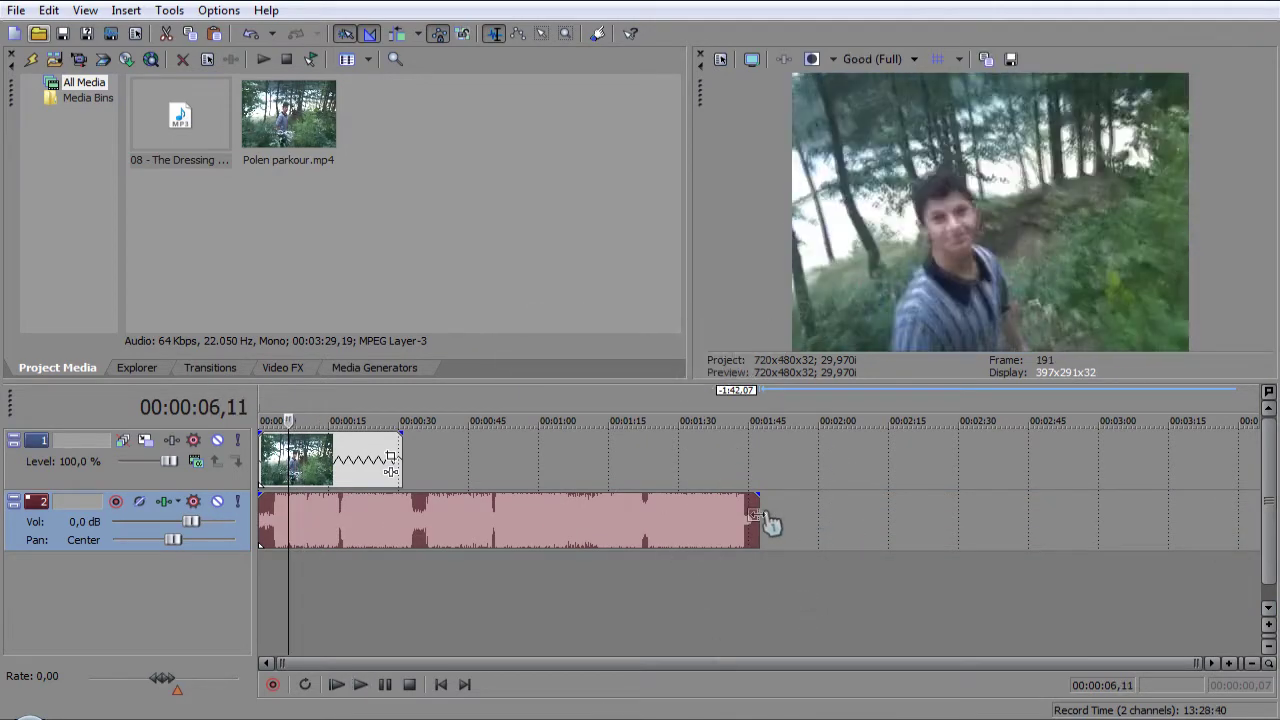
{"action": "left_click_drag", "start_coordinate": [777, 514], "coordinate": [994, 492]}
{"action": "key", "text": "space"}
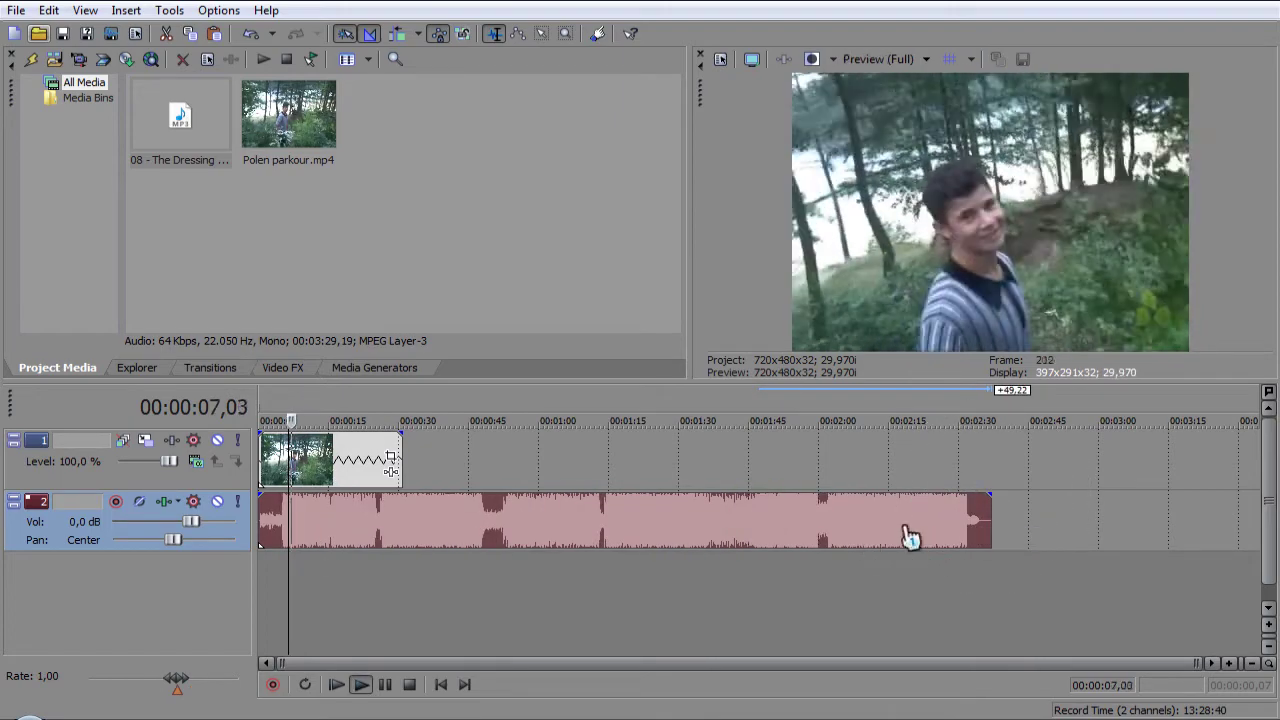
{"action": "left_click_drag", "start_coordinate": [990, 518], "coordinate": [1034, 518]}
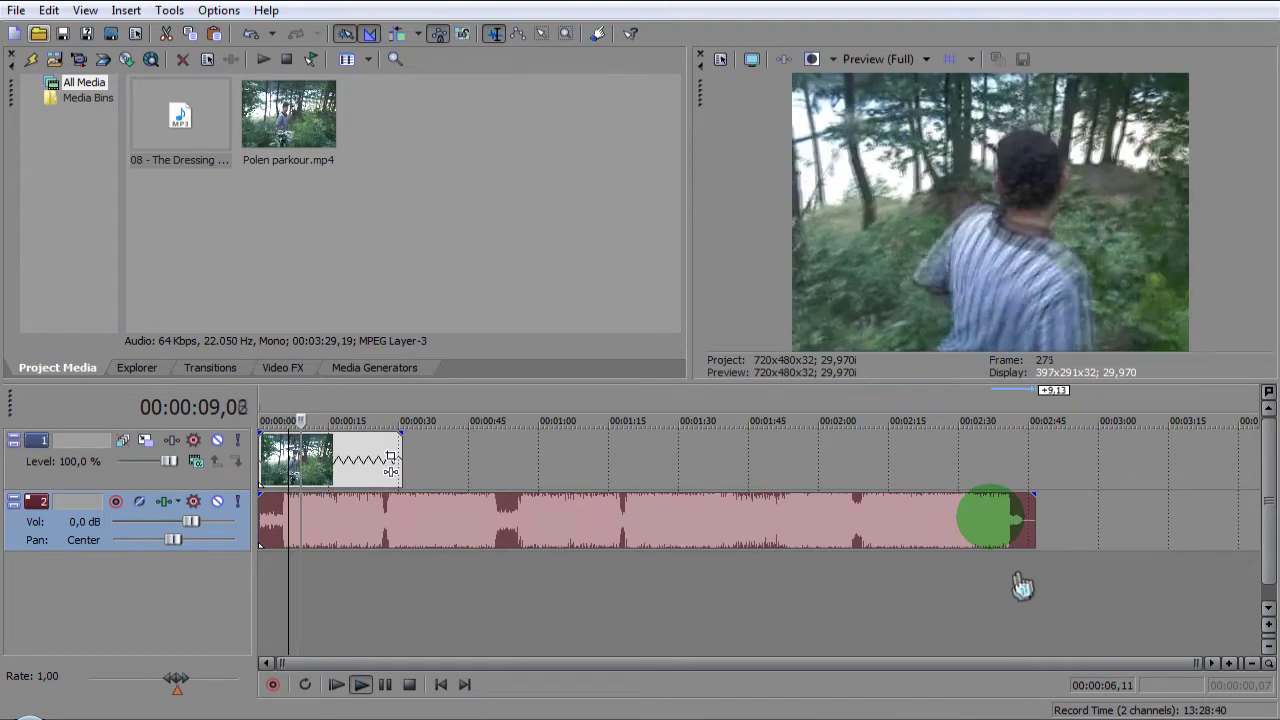
{"action": "key", "text": "XF86AudioRaiseVolume"}
{"action": "key", "text": "space"}
Delete the trimmed song event and place the full-length MP3 on track 2 from 00:00
{"action": "right_click", "coordinate": [458, 535]}
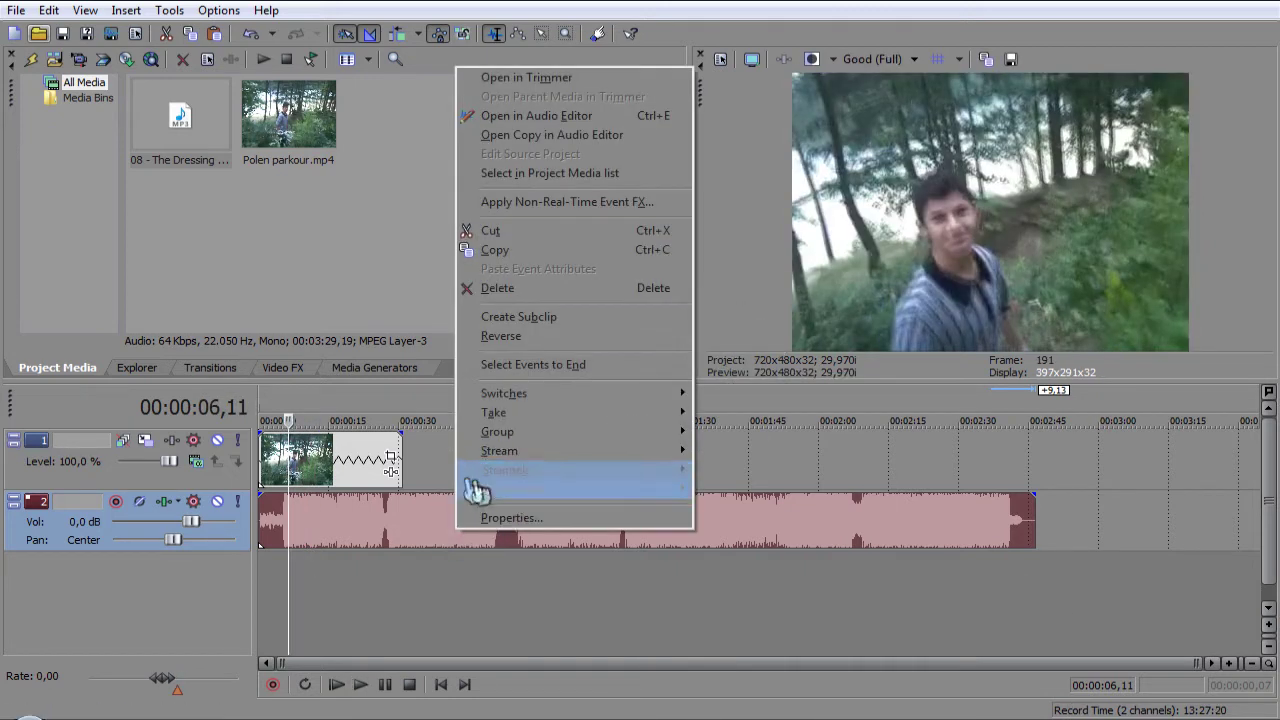
{"action": "left_click", "coordinate": [522, 289]}
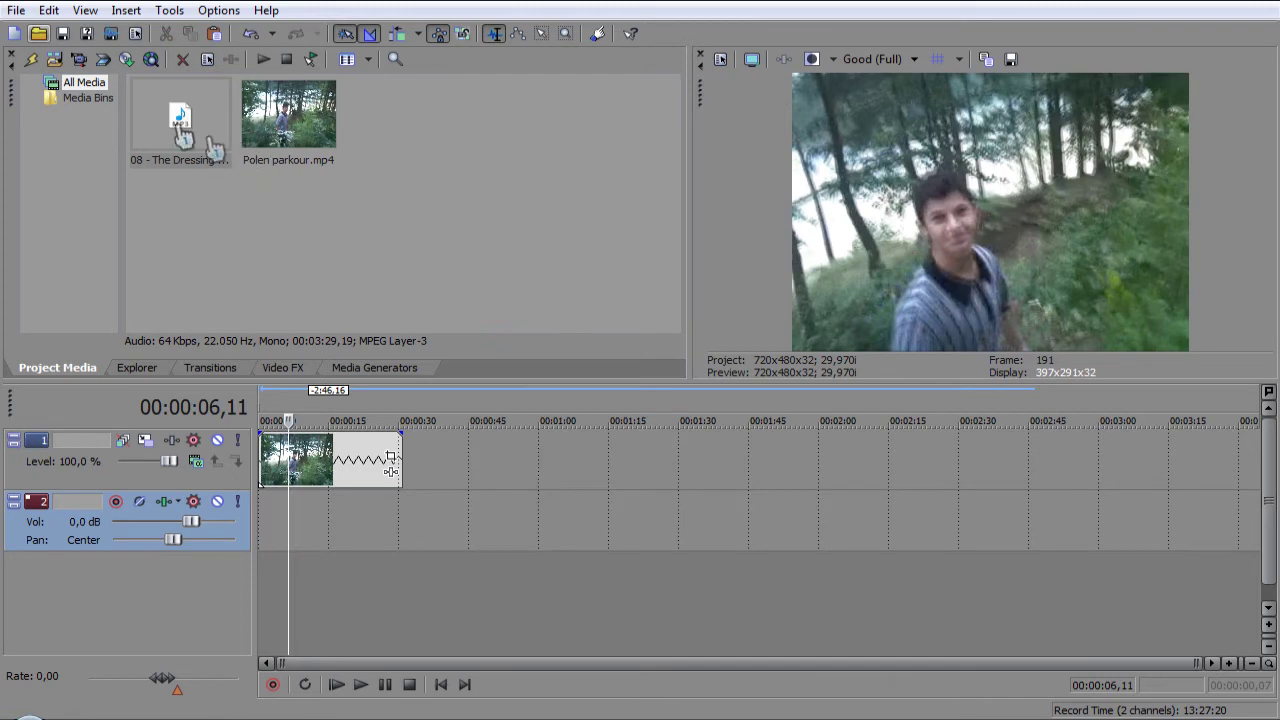
{"action": "left_click_drag", "start_coordinate": [209, 149], "coordinate": [224, 660]}
{"action": "left_click_drag", "start_coordinate": [225, 582], "coordinate": [164, 522]}
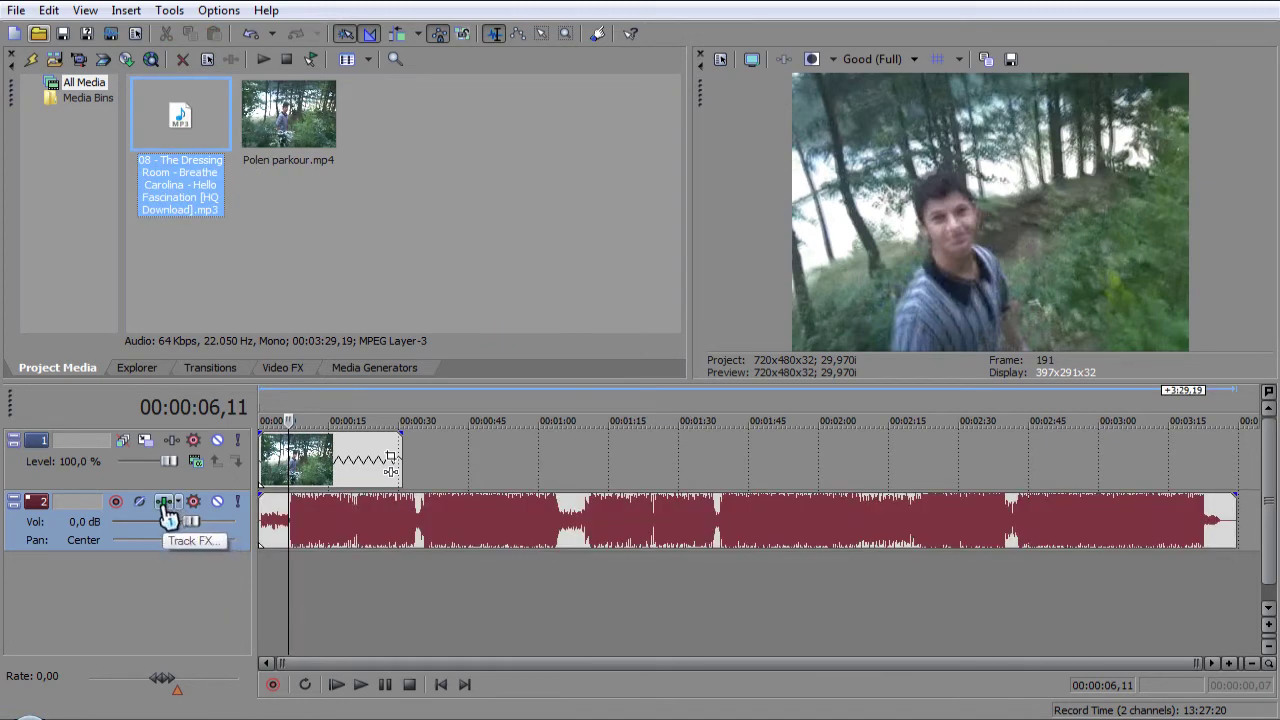
Add Pitch Shift from the Audio > All plug-in list to the music track's FX chain
{"action": "left_click", "coordinate": [165, 503]}
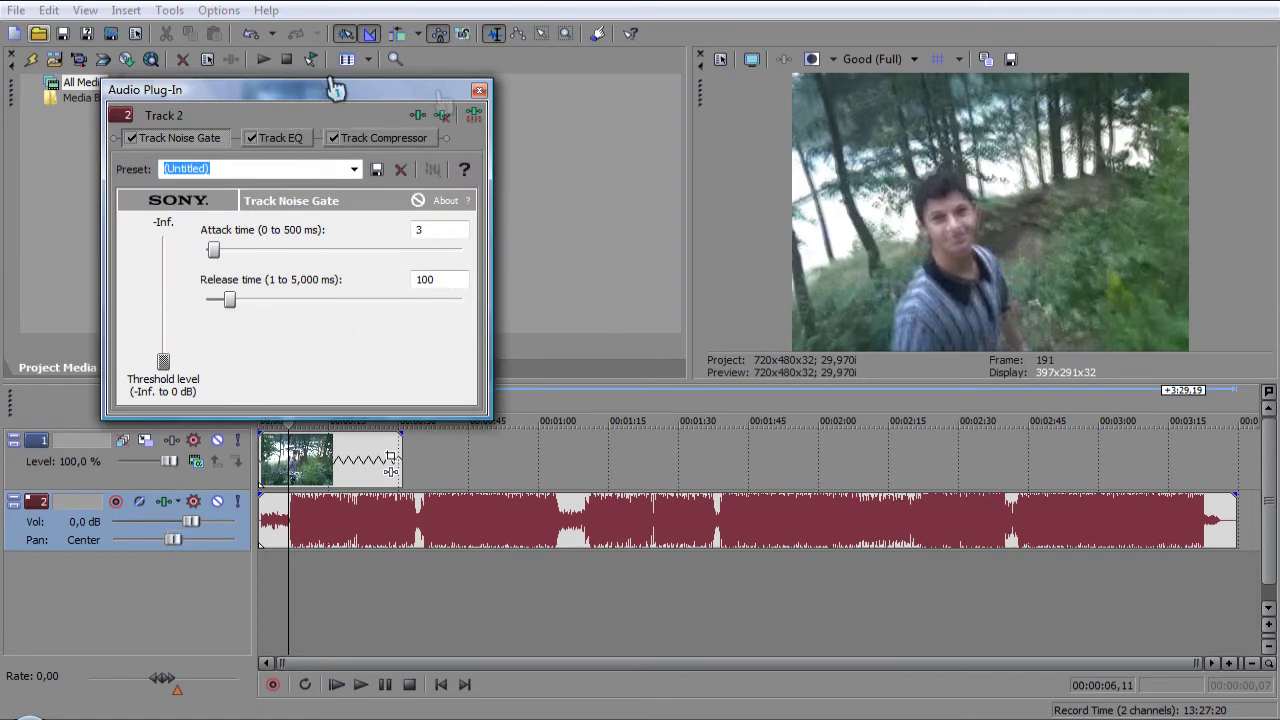
{"action": "left_click", "coordinate": [437, 118]}
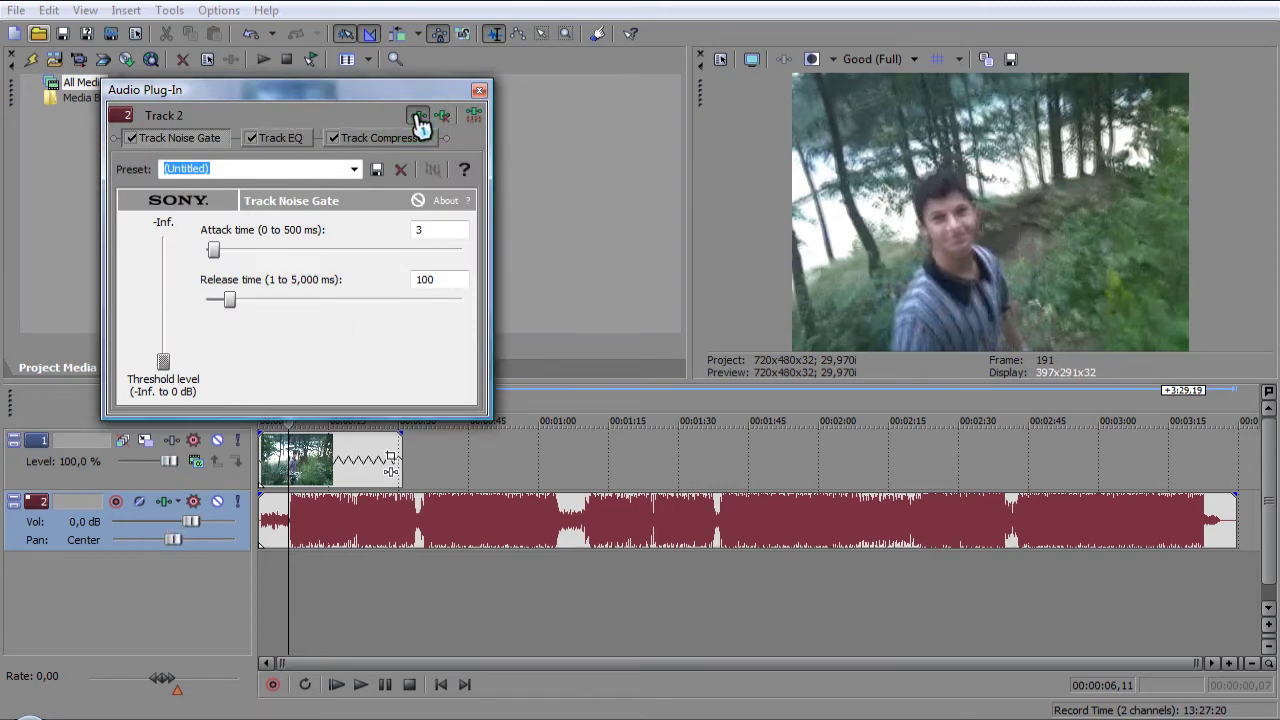
{"action": "double_click", "coordinate": [414, 355]}
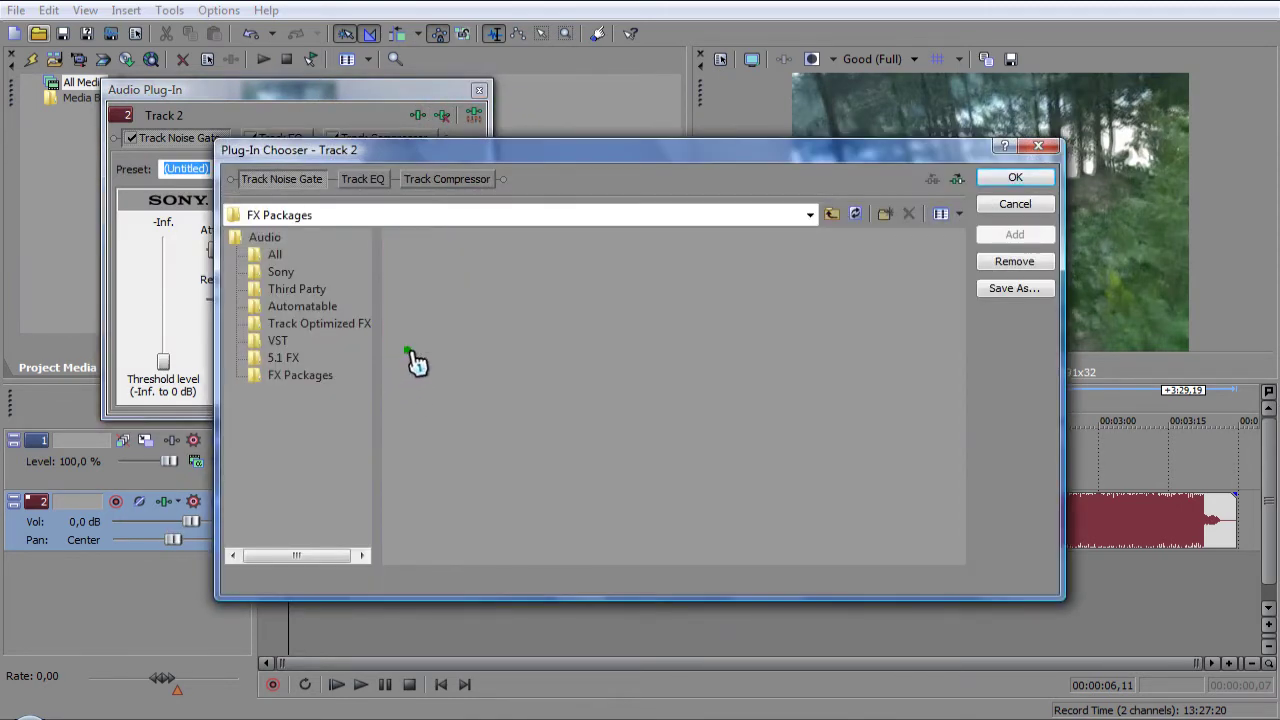
{"action": "left_click", "coordinate": [831, 216]}
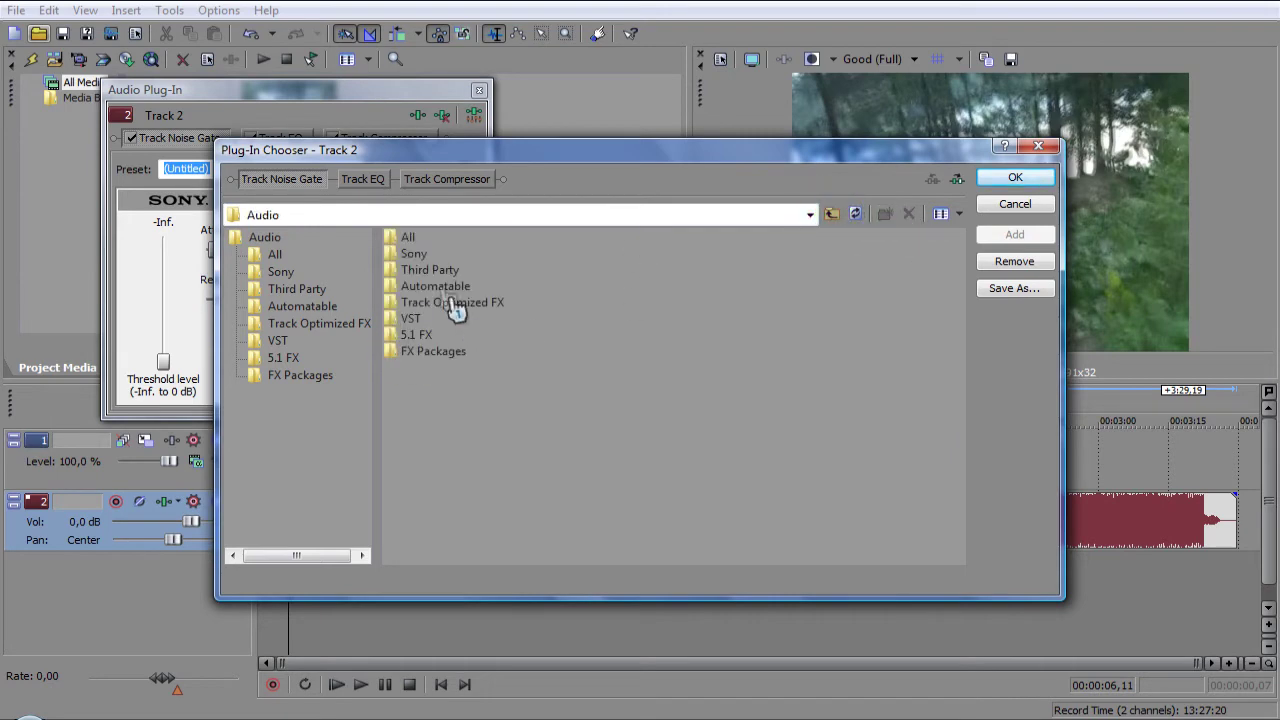
{"action": "double_click", "coordinate": [409, 242]}
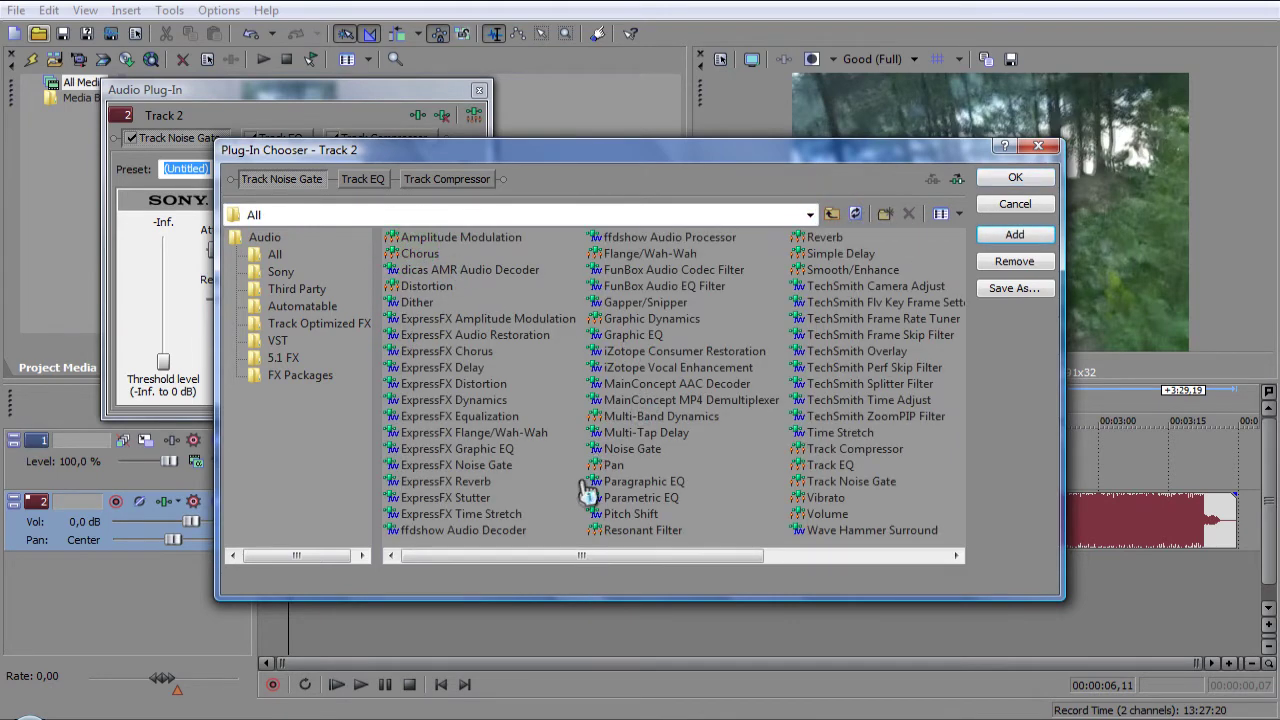
{"action": "left_click_drag", "start_coordinate": [445, 555], "coordinate": [718, 550]}
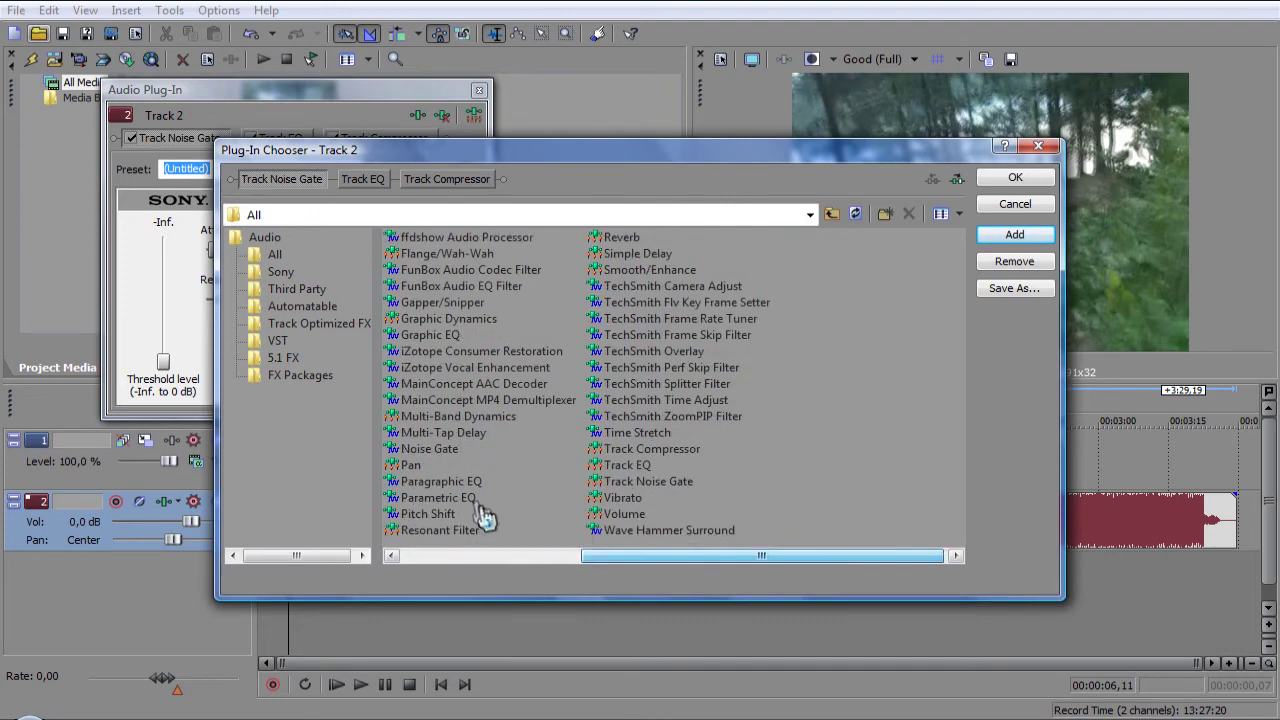
{"action": "left_click_drag", "start_coordinate": [483, 515], "coordinate": [893, 370]}
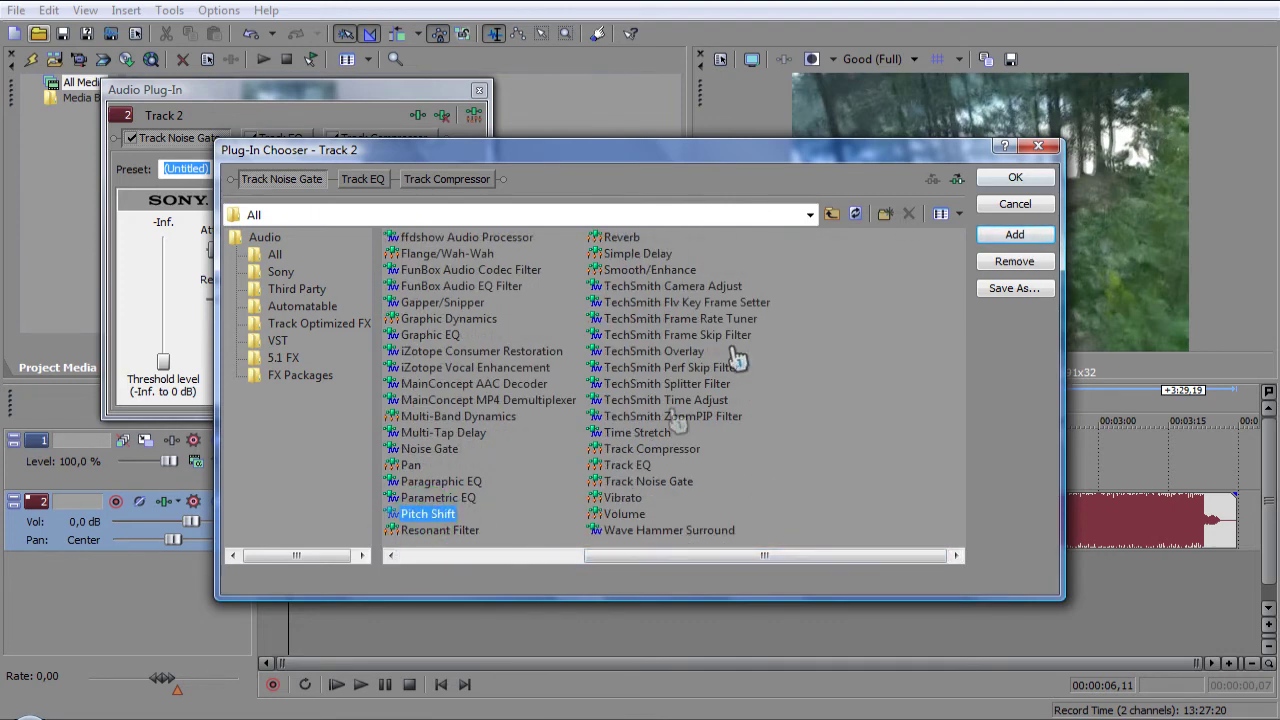
{"action": "left_click", "coordinate": [1000, 234]}
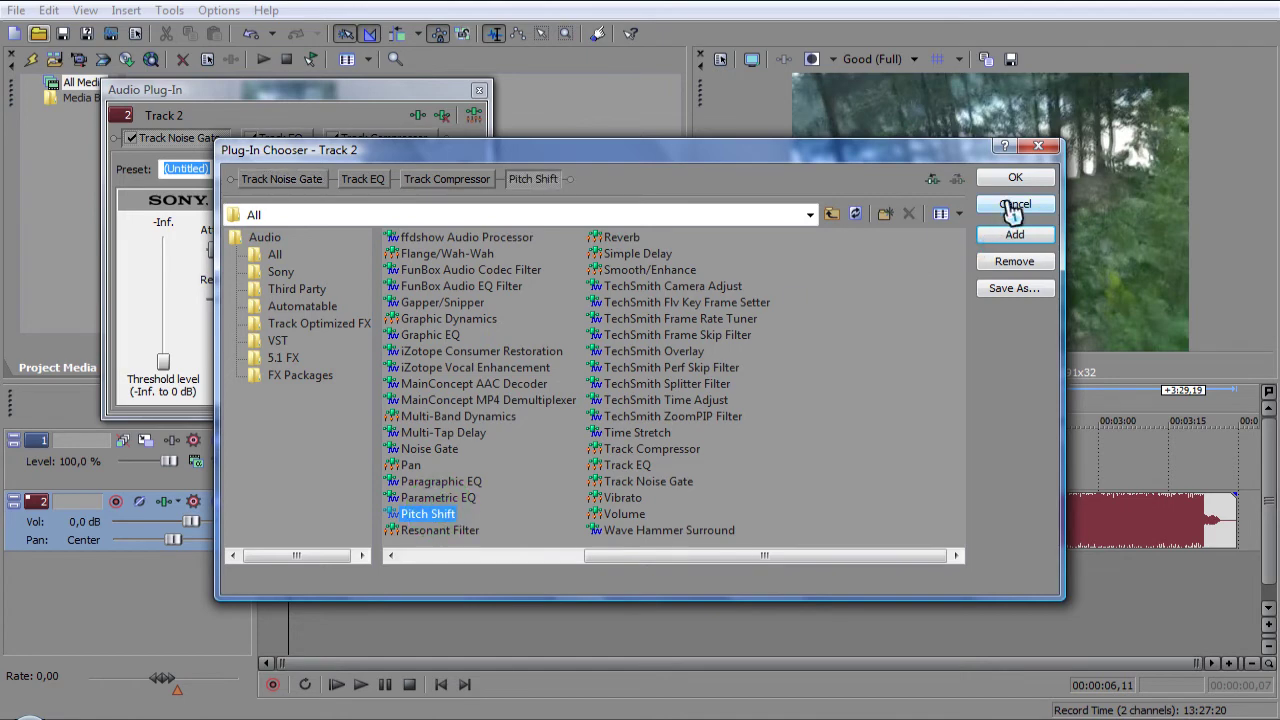
Enable Preserve duration, set Mode to A02. Music 2, and start playback
{"action": "left_click", "coordinate": [1014, 180]}
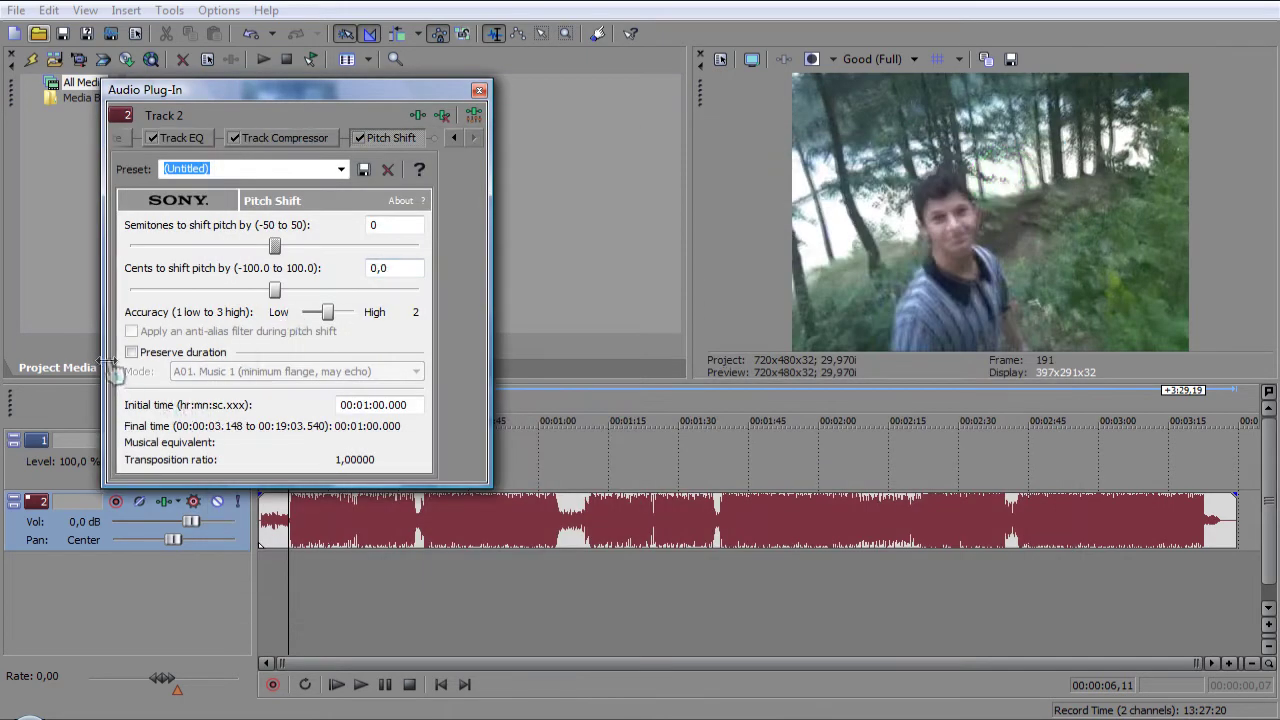
{"action": "left_click", "coordinate": [132, 353]}
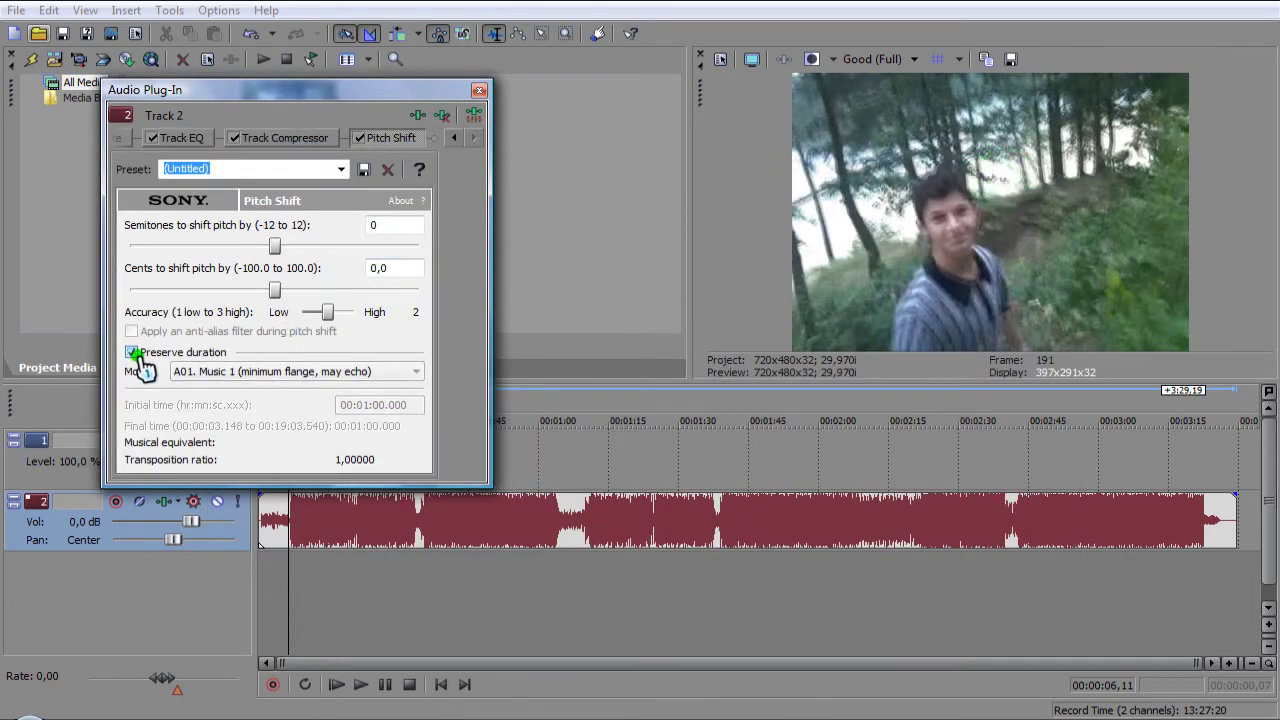
{"action": "left_click", "coordinate": [272, 374]}
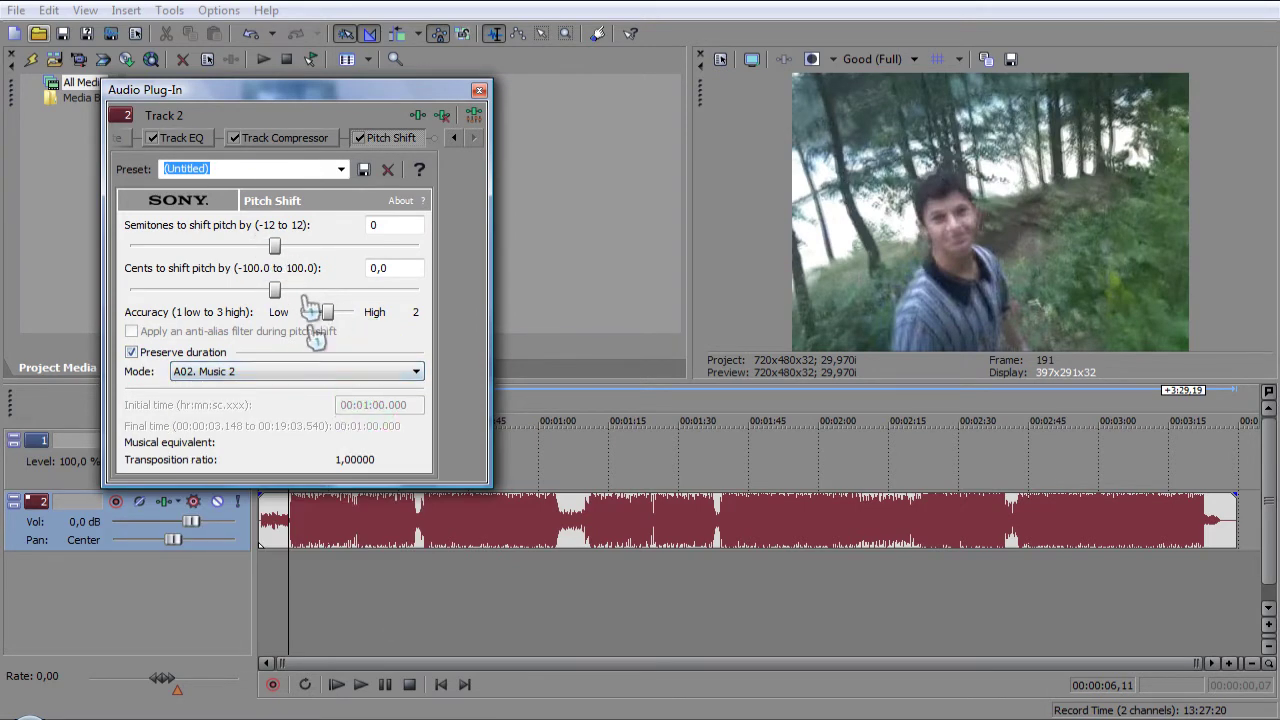
{"action": "left_click", "coordinate": [361, 684]}
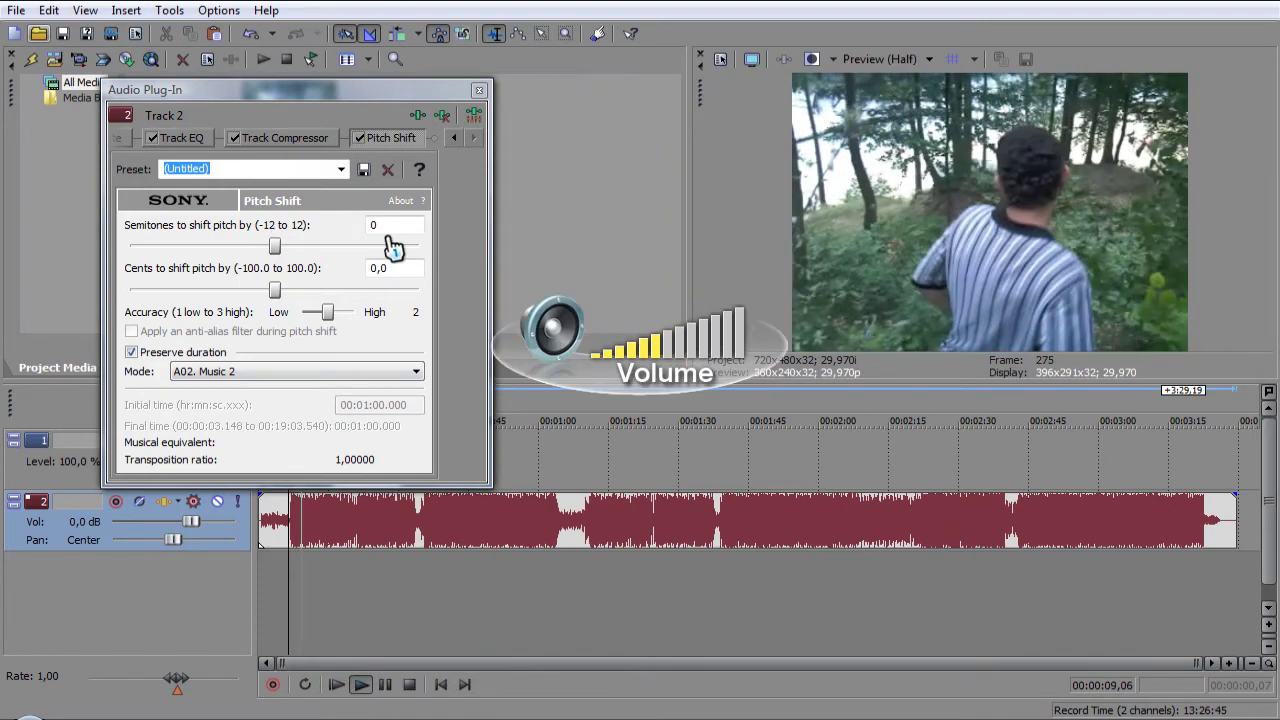
Try several Semitones values while listening, ending at 12 (one octave up)
{"action": "left_click_drag", "start_coordinate": [274, 245], "coordinate": [336, 247]}
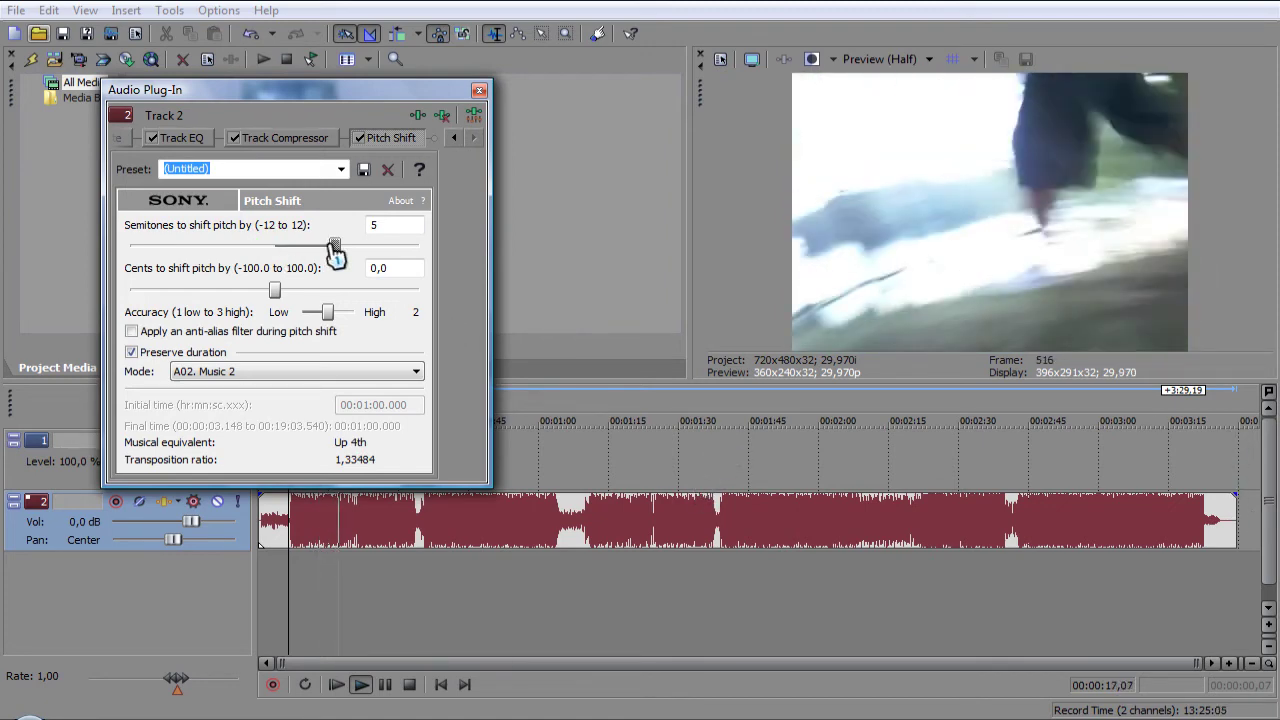
{"action": "left_click_drag", "start_coordinate": [352, 252], "coordinate": [371, 256]}
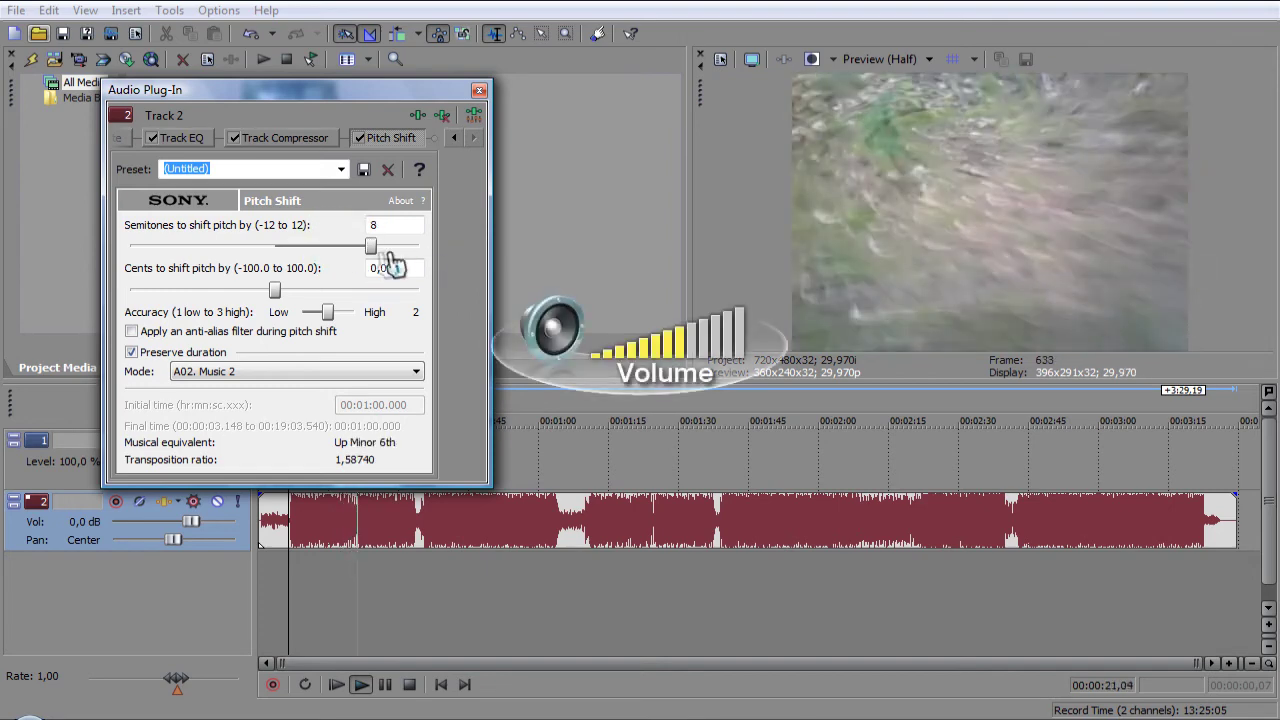
{"action": "left_click_drag", "start_coordinate": [370, 247], "coordinate": [227, 248]}
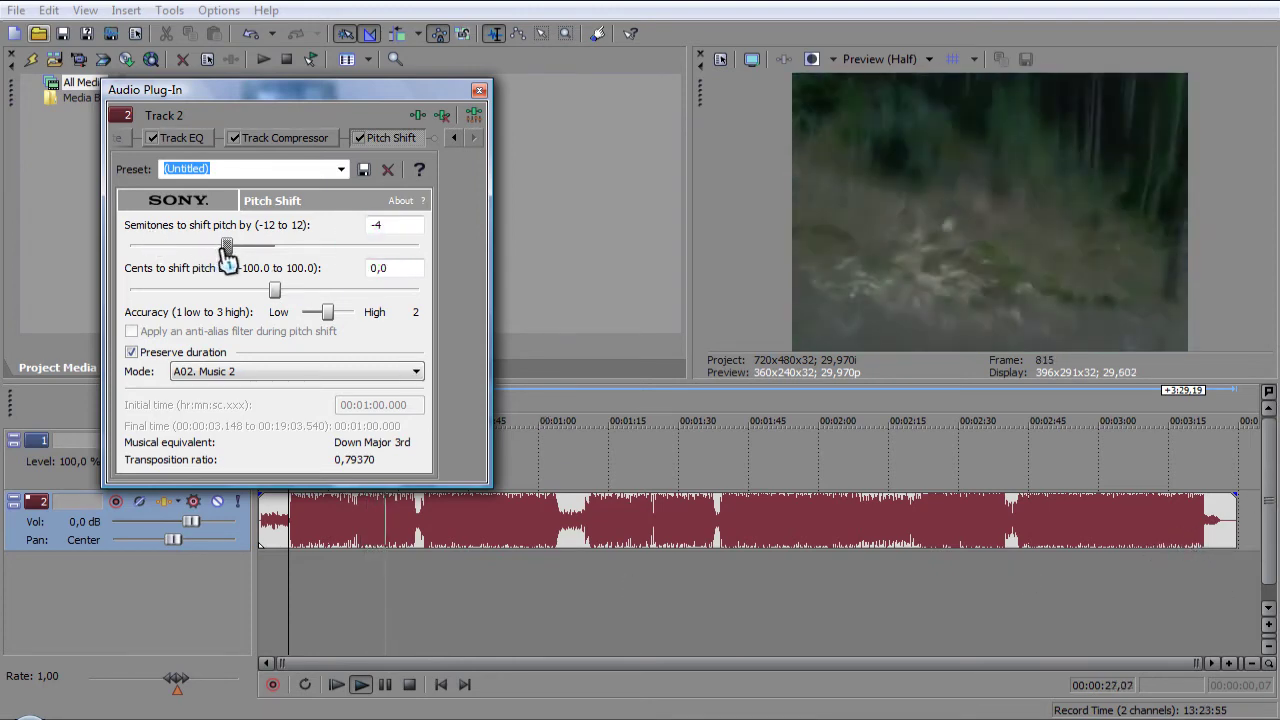
{"action": "left_click_drag", "start_coordinate": [224, 248], "coordinate": [331, 257]}
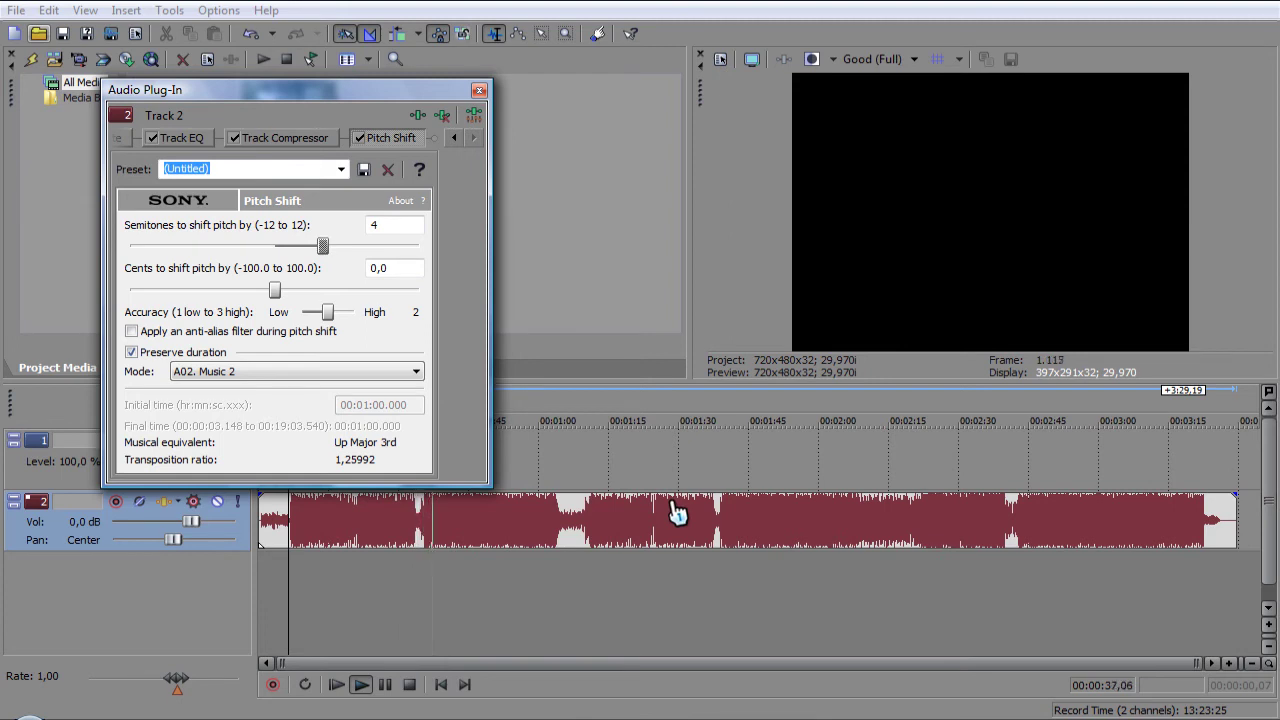
{"action": "left_click_drag", "start_coordinate": [322, 246], "coordinate": [441, 258]}
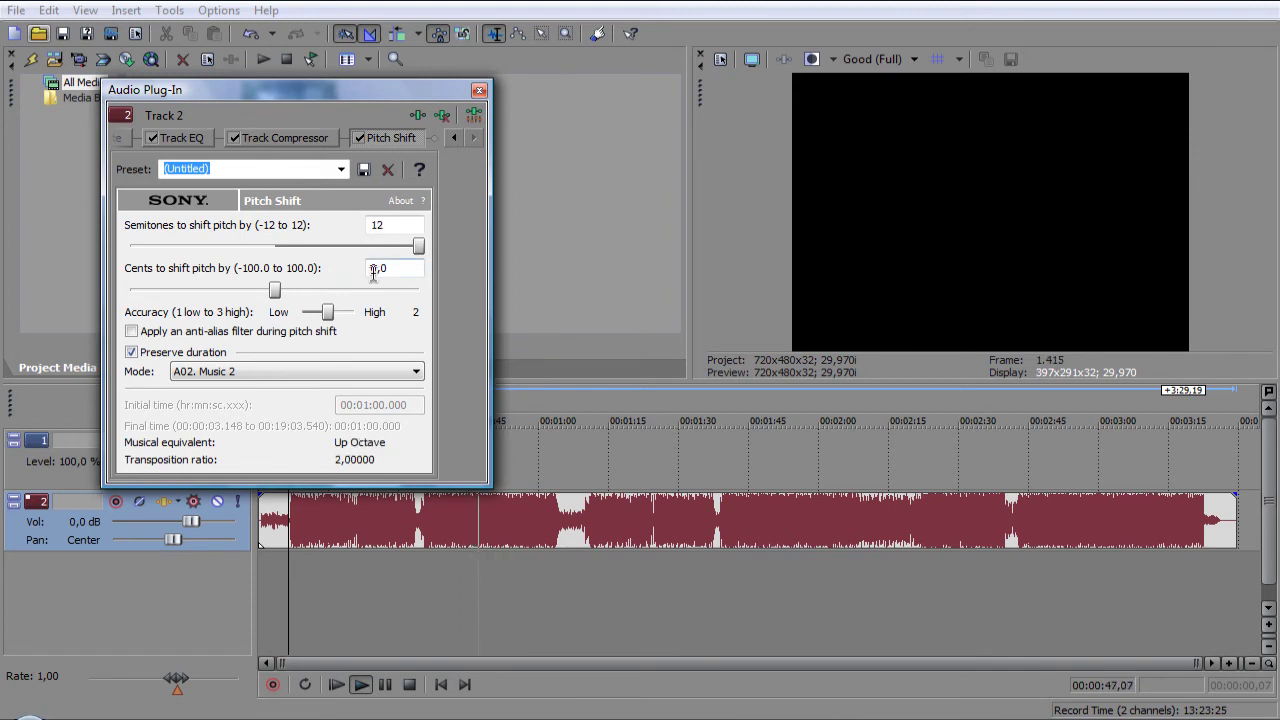
{"action": "left_click", "coordinate": [479, 90]}
Shorten the parkour clip and trial-trim the music, undoing the music trim after previewing
{"action": "key", "text": "space"}
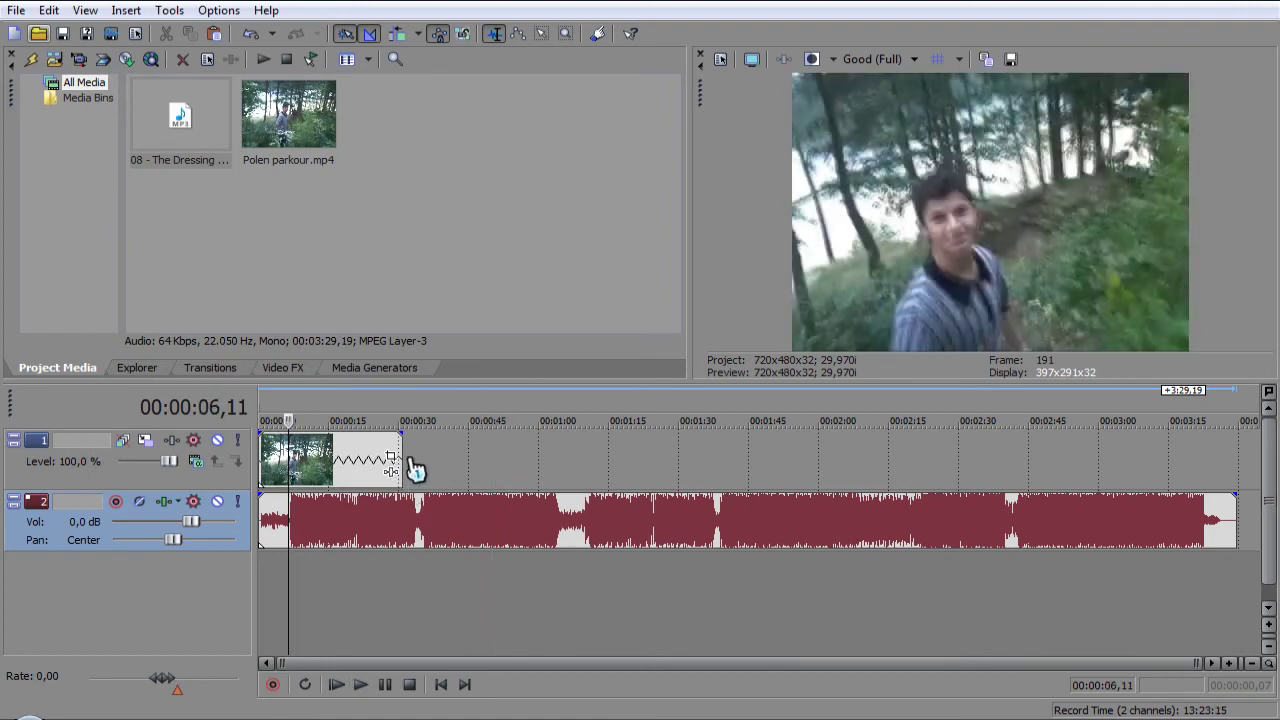
{"action": "left_click_drag", "start_coordinate": [395, 458], "coordinate": [288, 460]}
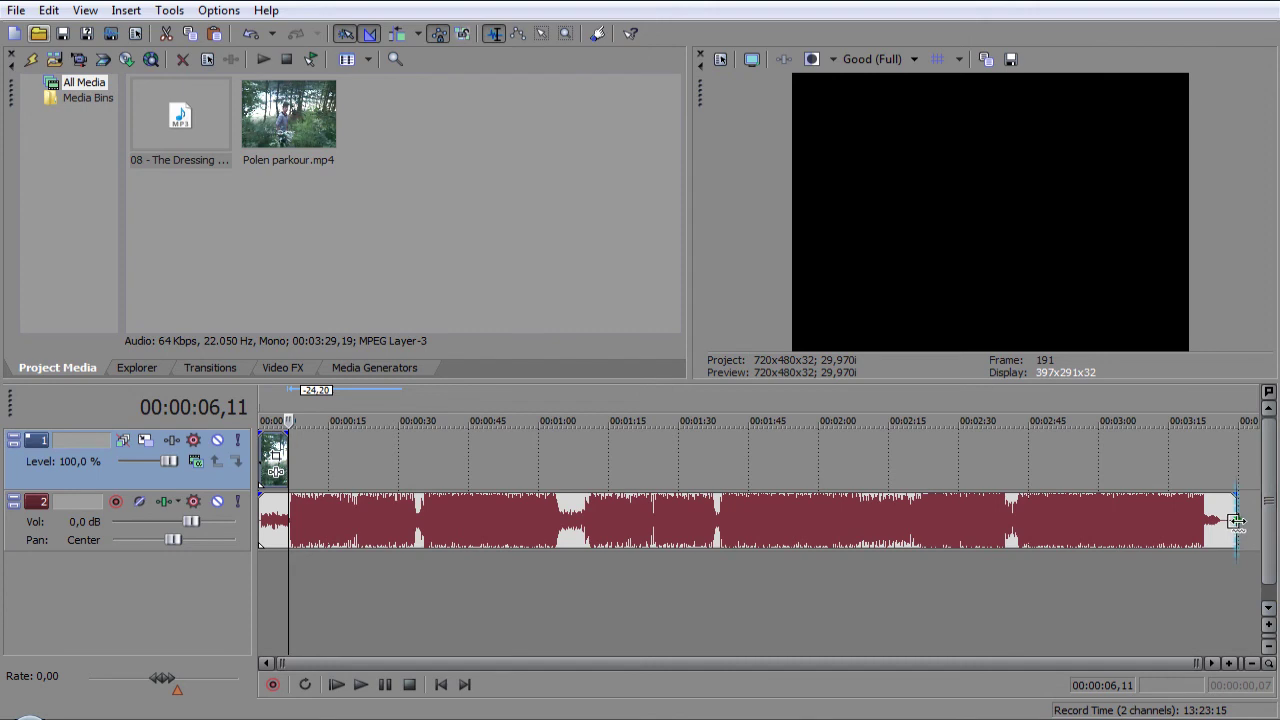
{"action": "left_click_drag", "start_coordinate": [1237, 521], "coordinate": [502, 521]}
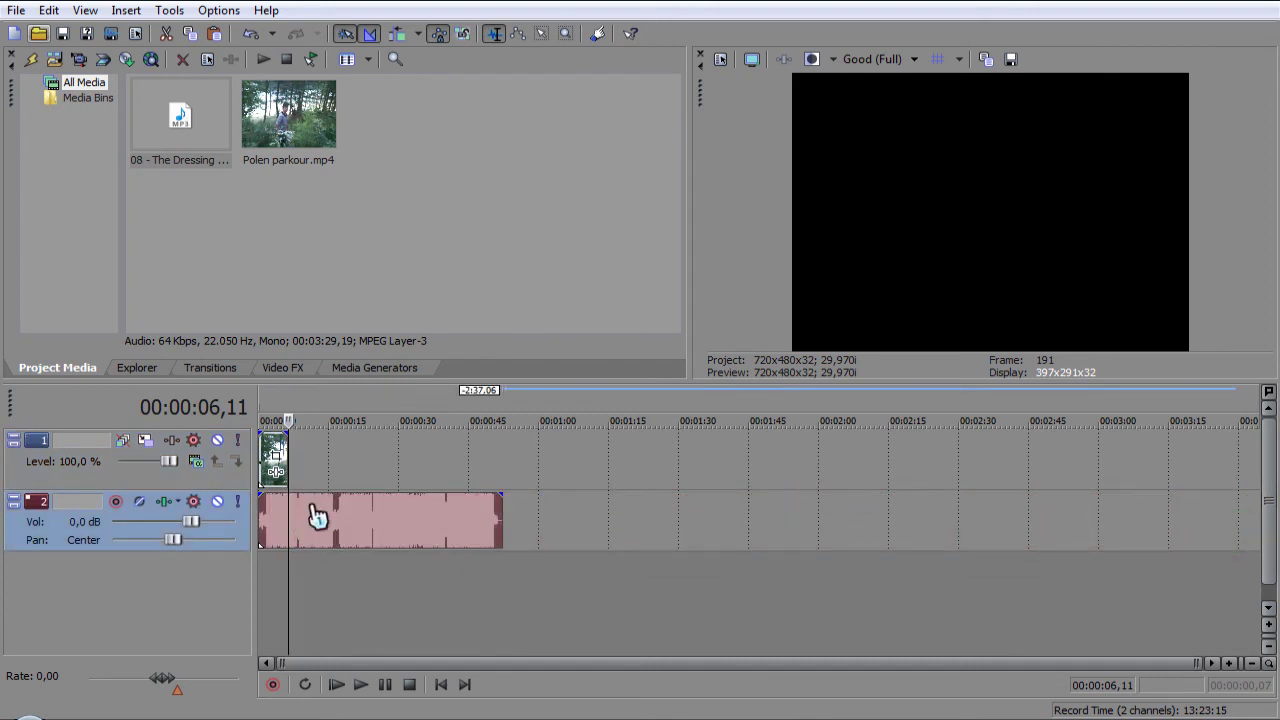
{"action": "key", "text": "space"}
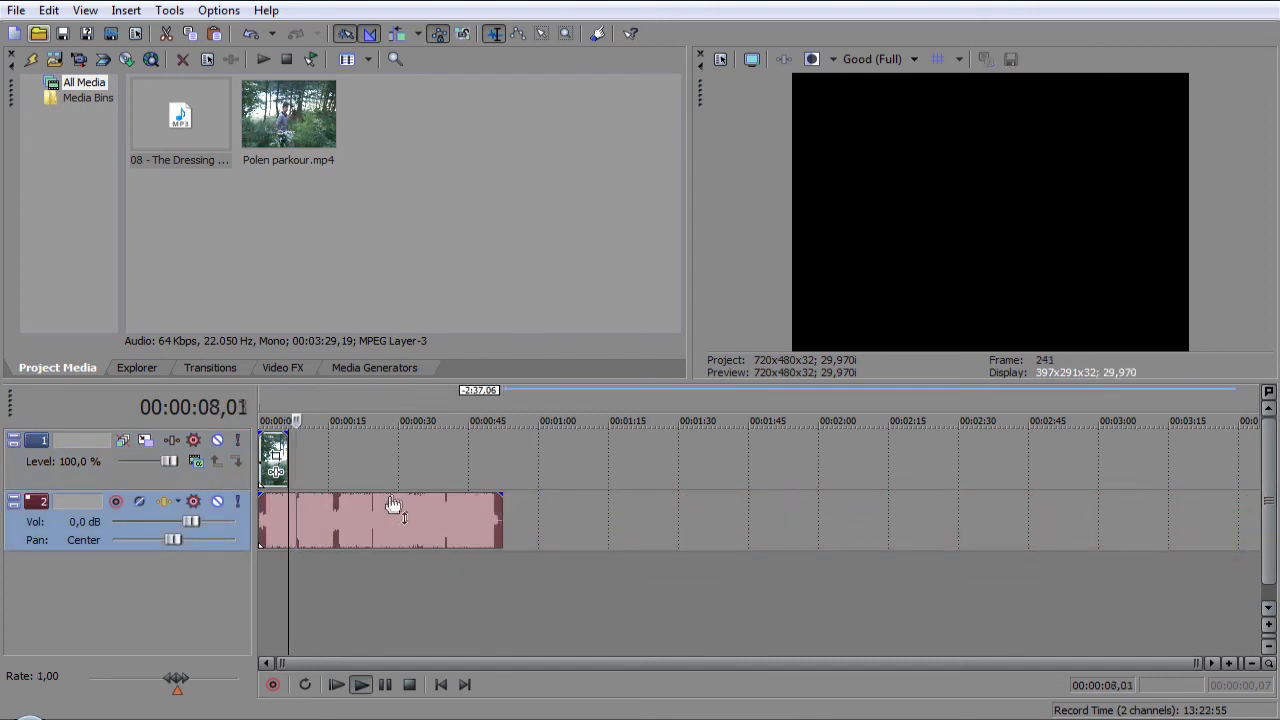
{"action": "key", "text": "space"}
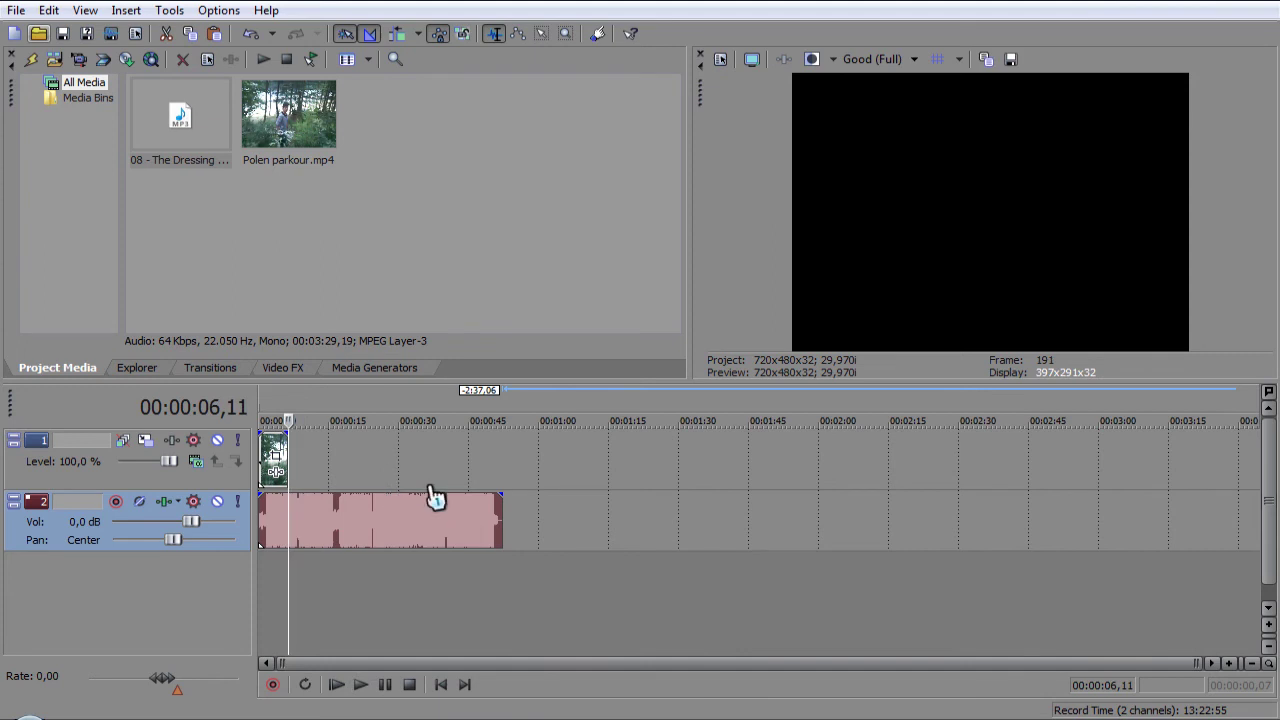
{"action": "key", "text": "ctrl+z"}
{"action": "key", "text": "space"}
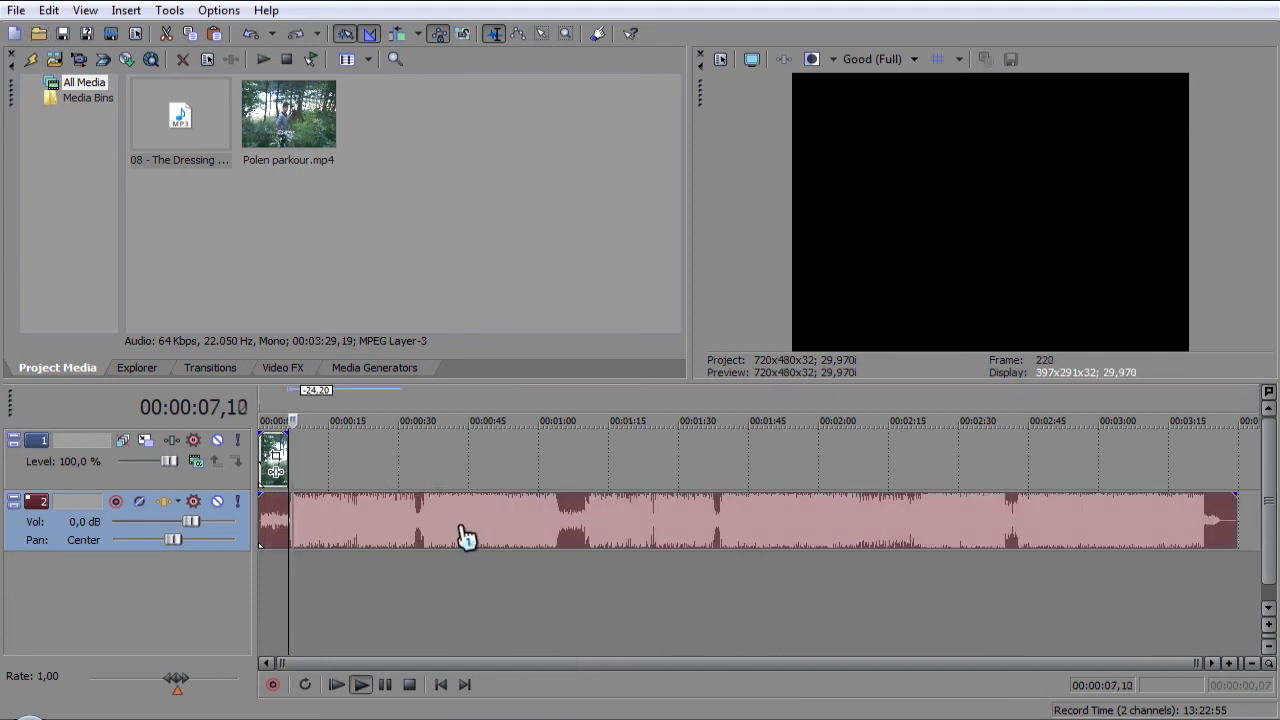
{"action": "key", "text": "space"}
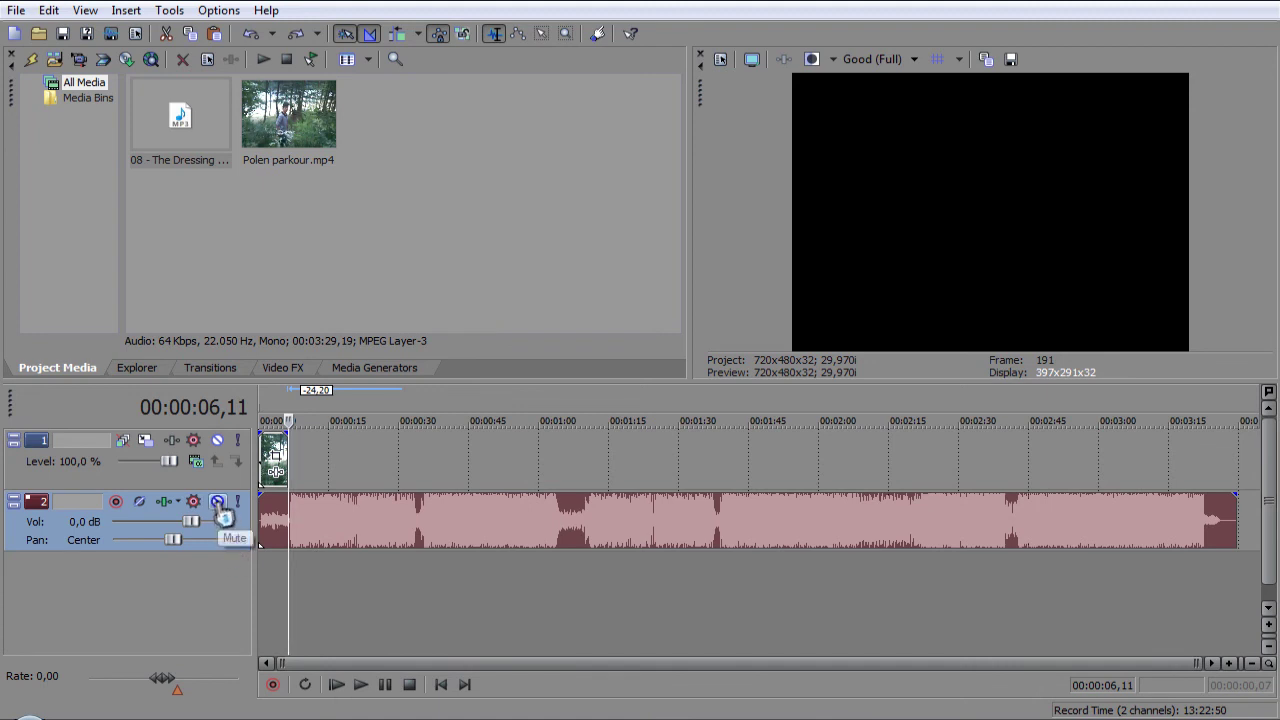
Extend the parkour clip to loop out to about 1:32 and trim the music to match
{"action": "key", "text": "space"}
{"action": "key", "text": "space"}
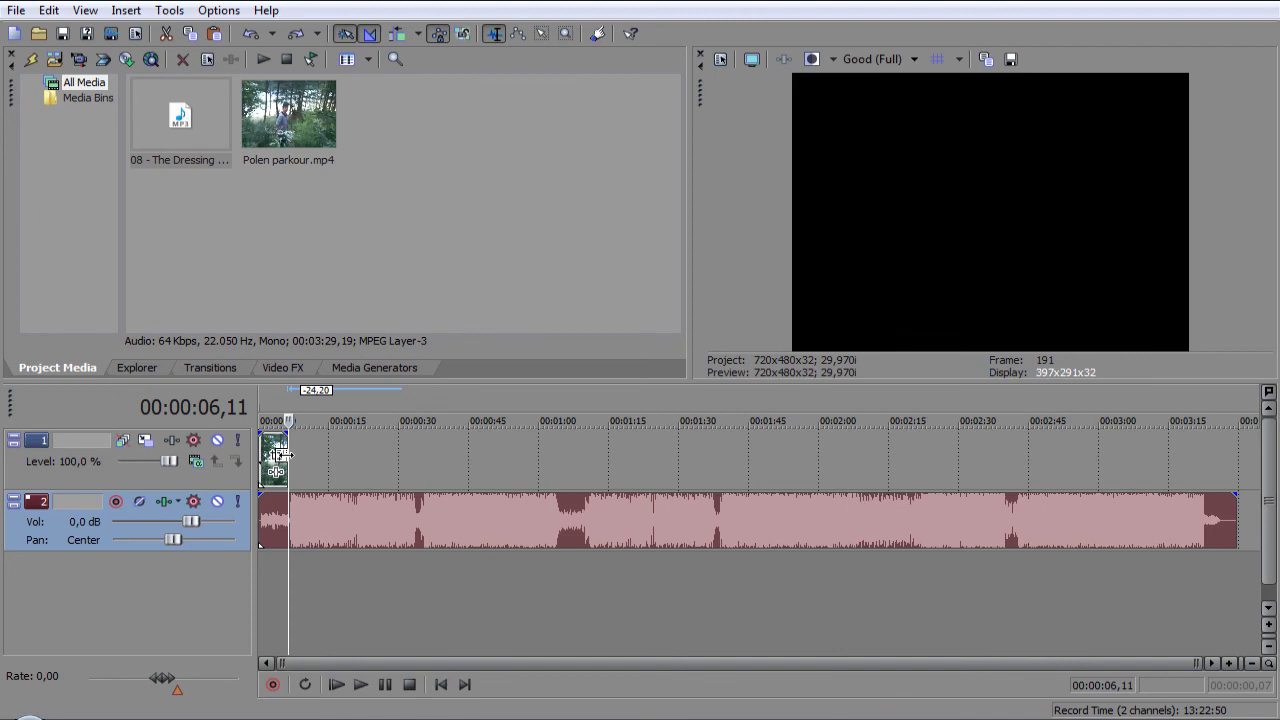
{"action": "left_click_drag", "start_coordinate": [284, 453], "coordinate": [1242, 457]}
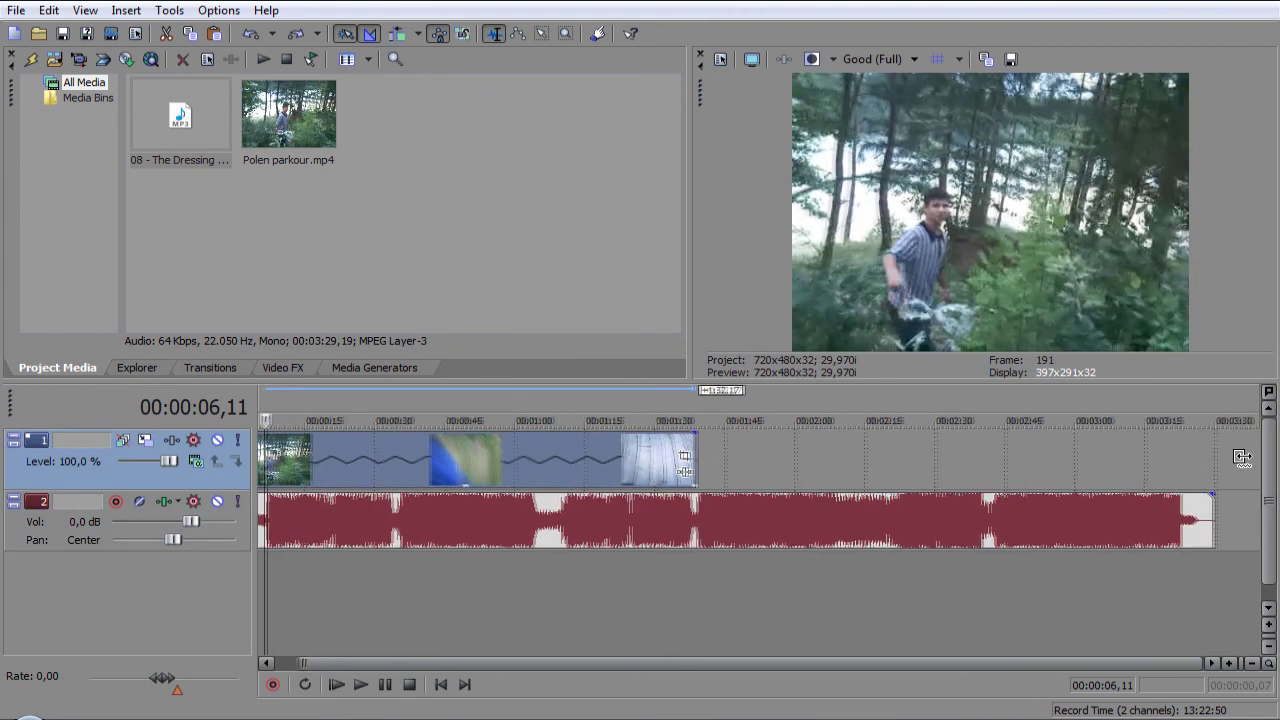
{"action": "left_click_drag", "start_coordinate": [1206, 510], "coordinate": [686, 485]}
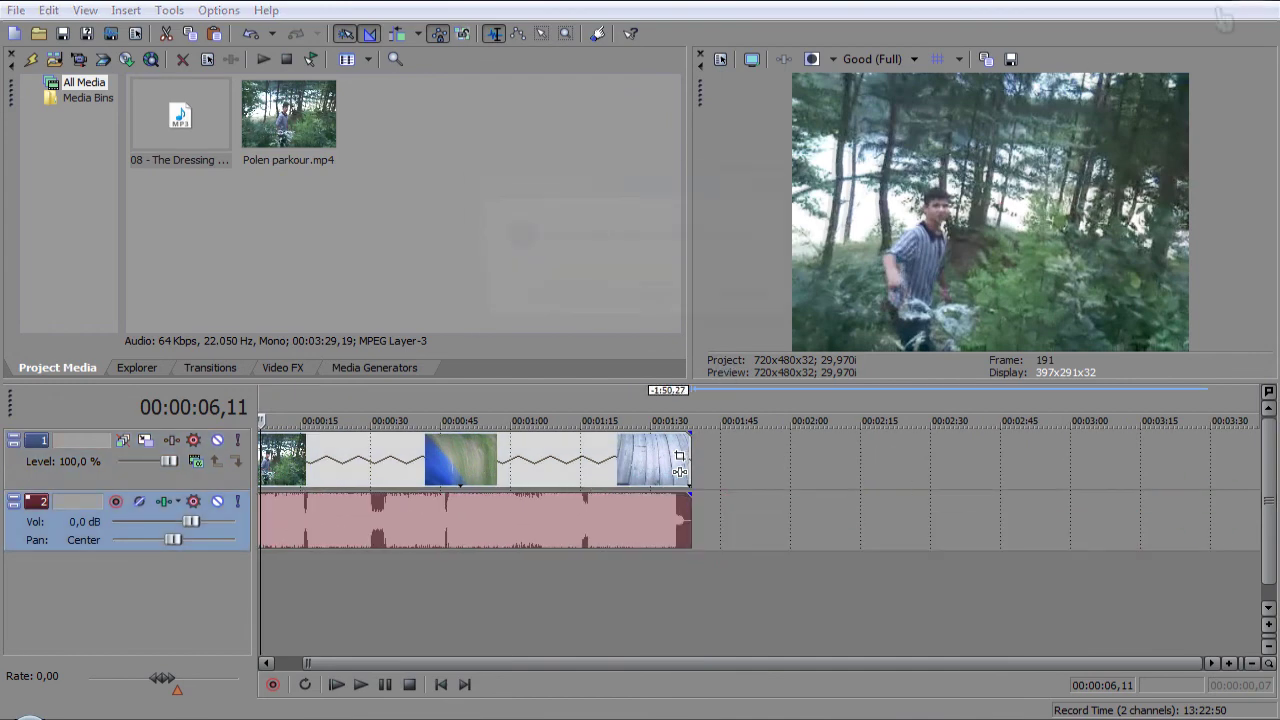
{"action": "left_click", "coordinate": [1224, 8]}
Choose Nein to close Vegas without saving the Untitled project
{"action": "left_click", "coordinate": [645, 300]}
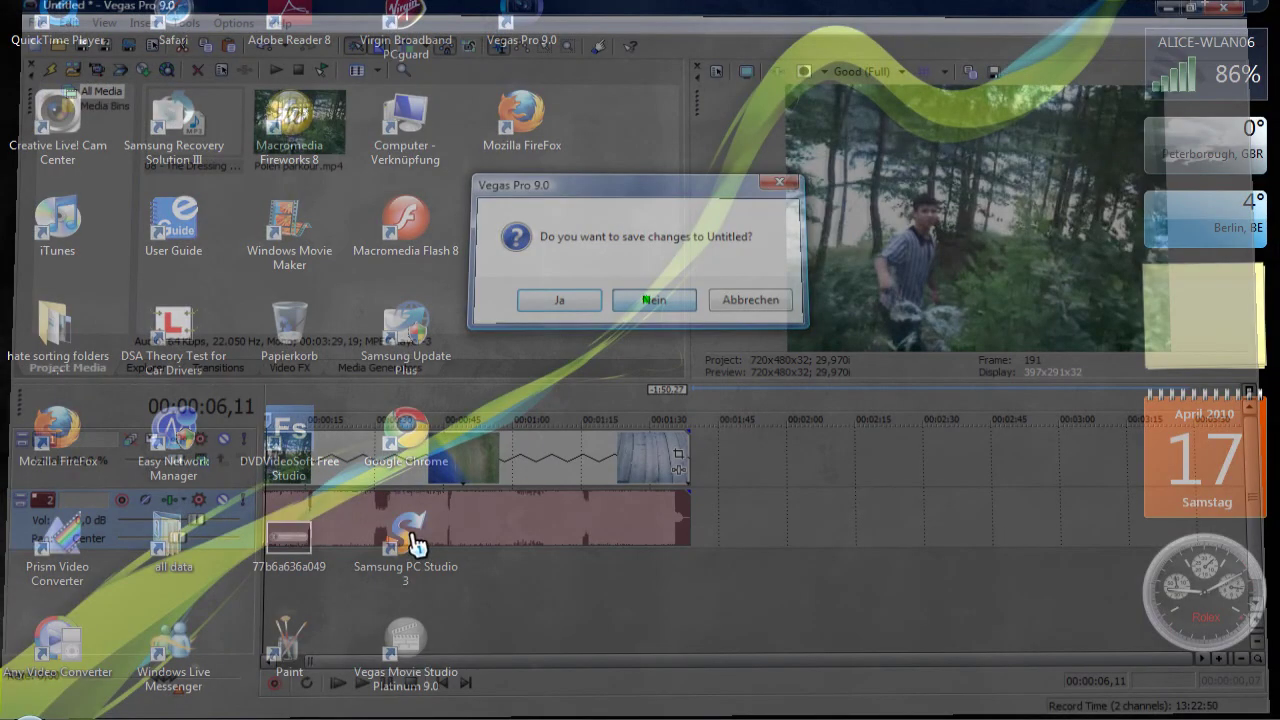